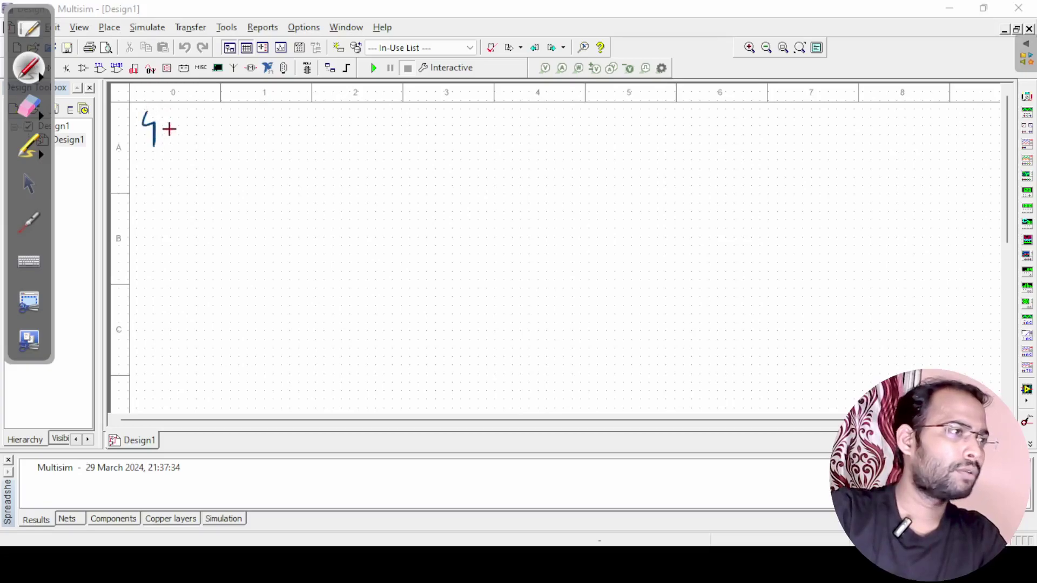
Handwrite the underlined heading 4x1 on the blank sheet and sketch a tall rectangular block labelled 4x1 below it
left_click_drag(142, 146, 187, 143)
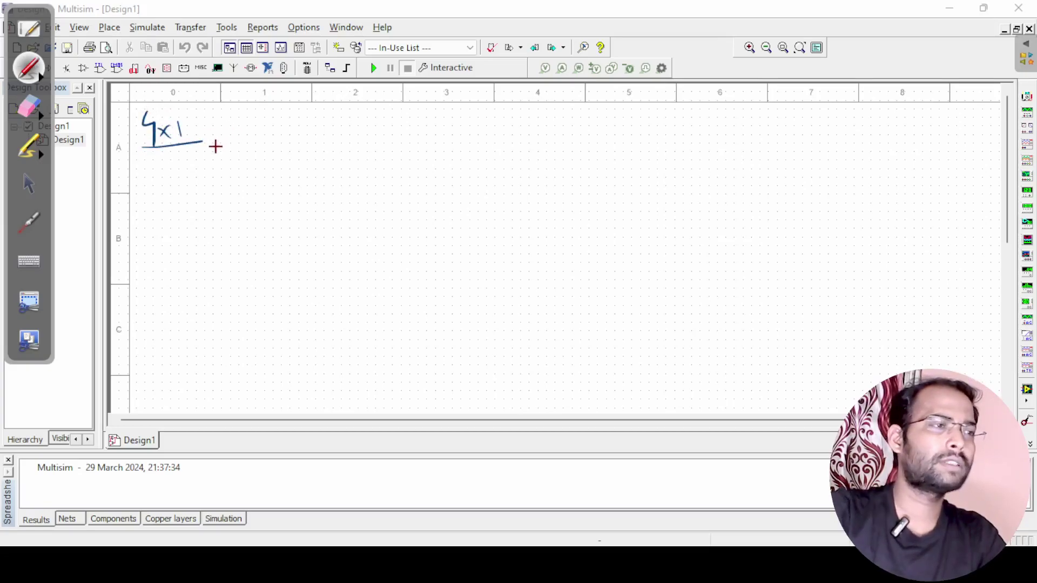
mouse_move(247, 163)
left_mouse_down()
mouse_move(250, 249)
mouse_move(302, 161)
mouse_move(312, 258)
left_mouse_up()
mouse_move(248, 244)
left_mouse_down()
mouse_move(266, 303)
mouse_move(310, 295)
left_mouse_up()
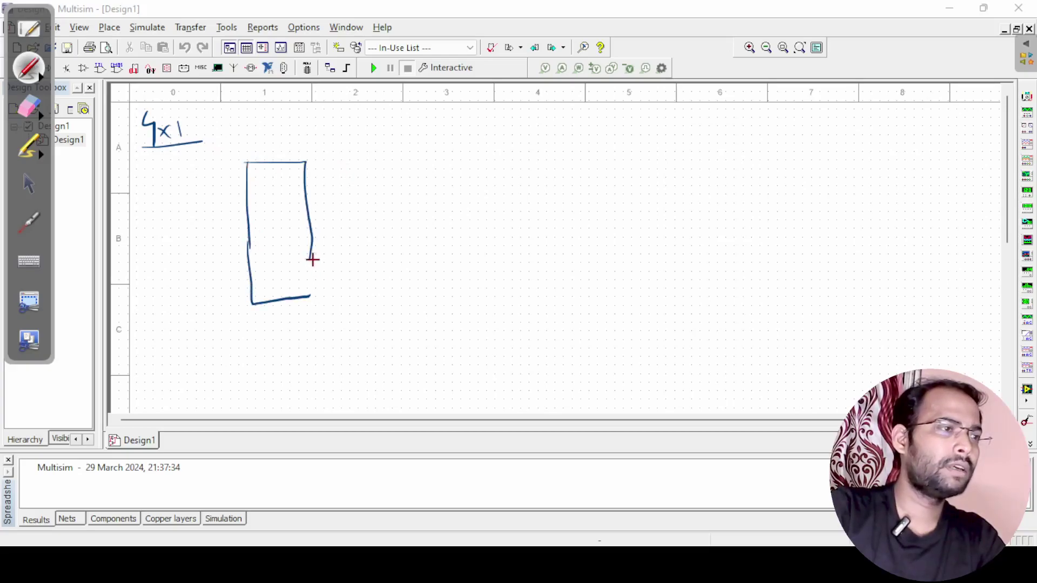
left_click_drag(286, 218, 287, 233)
Draw four input lines into the side of the 4x1 block and label them I0, I1, I2 and I3
left_click_drag(191, 185, 244, 183)
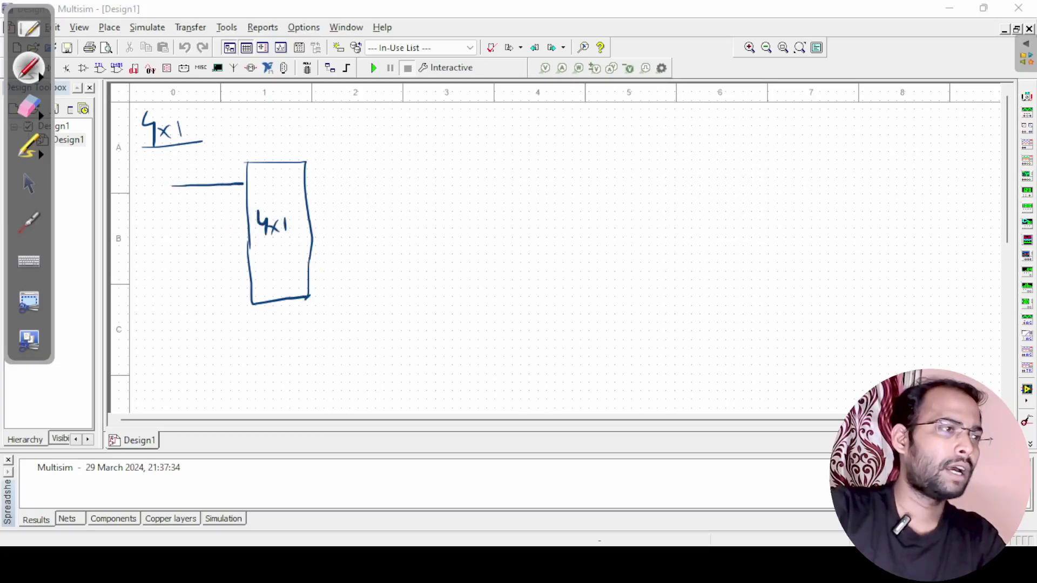
left_click_drag(173, 221, 217, 221)
left_click_drag(176, 255, 217, 254)
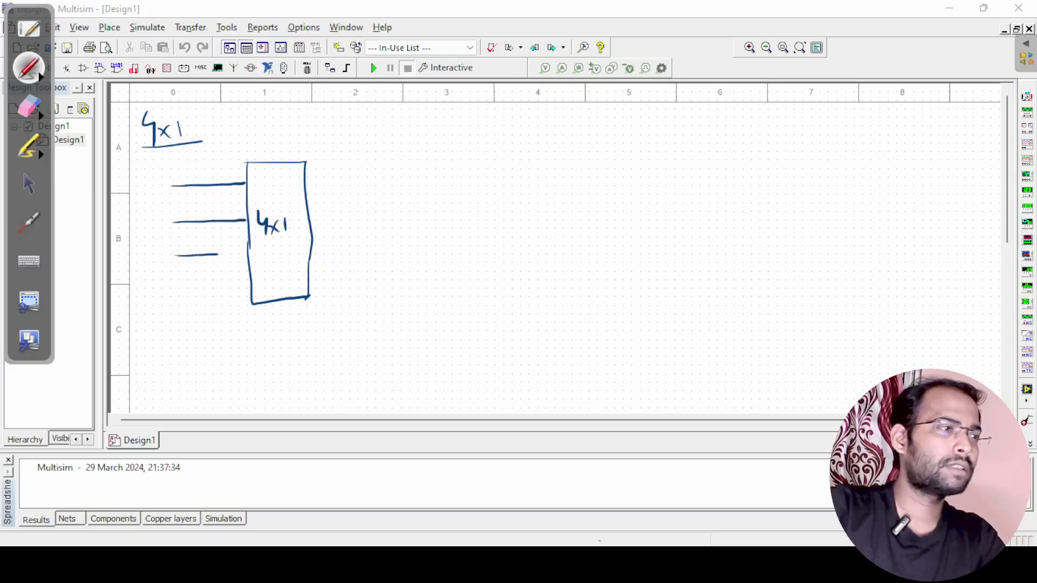
left_click_drag(184, 287, 259, 279)
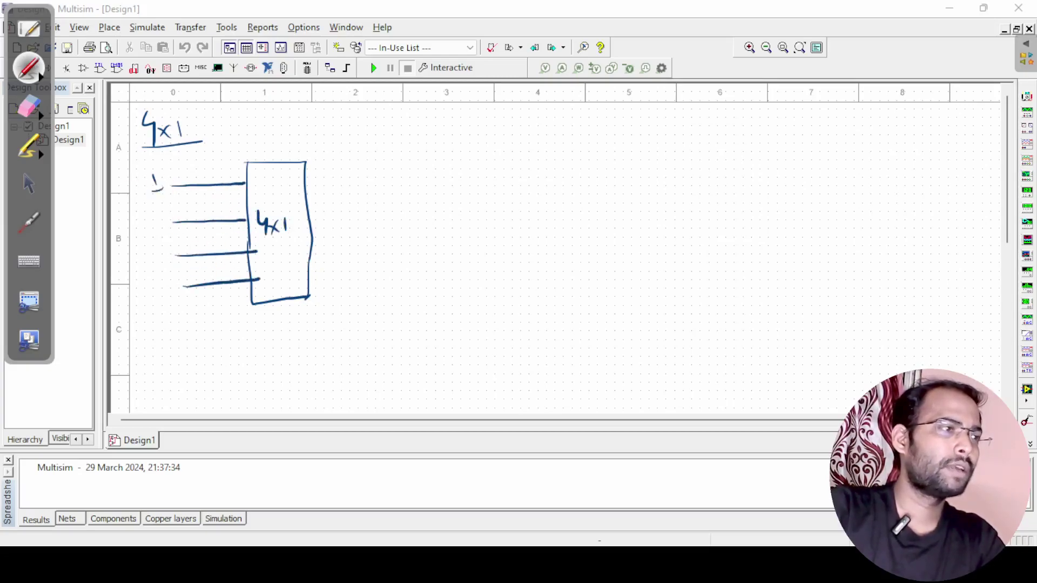
left_click_drag(168, 184, 171, 180)
left_click_drag(153, 256, 153, 265)
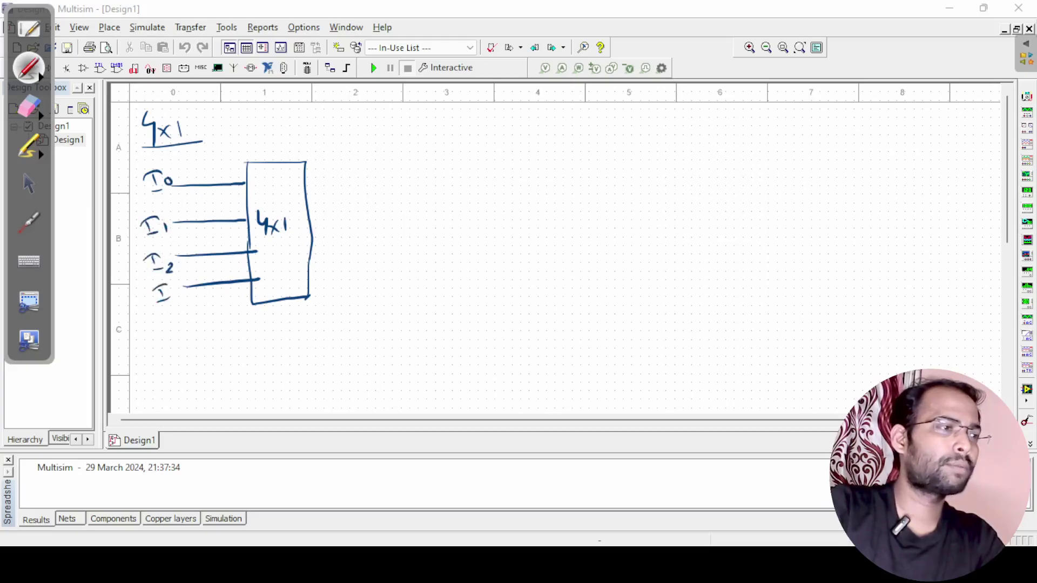
Add an output line labelled Y and two select lines labelled S1 and S0 below the 4x1 block
left_click_drag(312, 219, 380, 217)
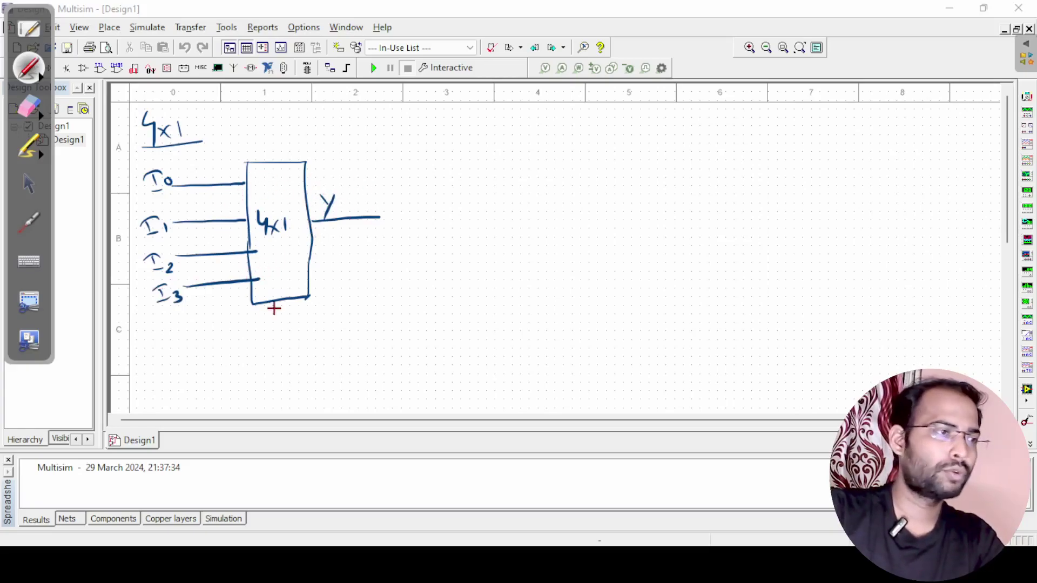
mouse_move(289, 300)
left_mouse_down()
mouse_move(291, 340)
mouse_move(256, 360)
mouse_move(274, 363)
left_mouse_up()
left_click_drag(295, 349, 294, 359)
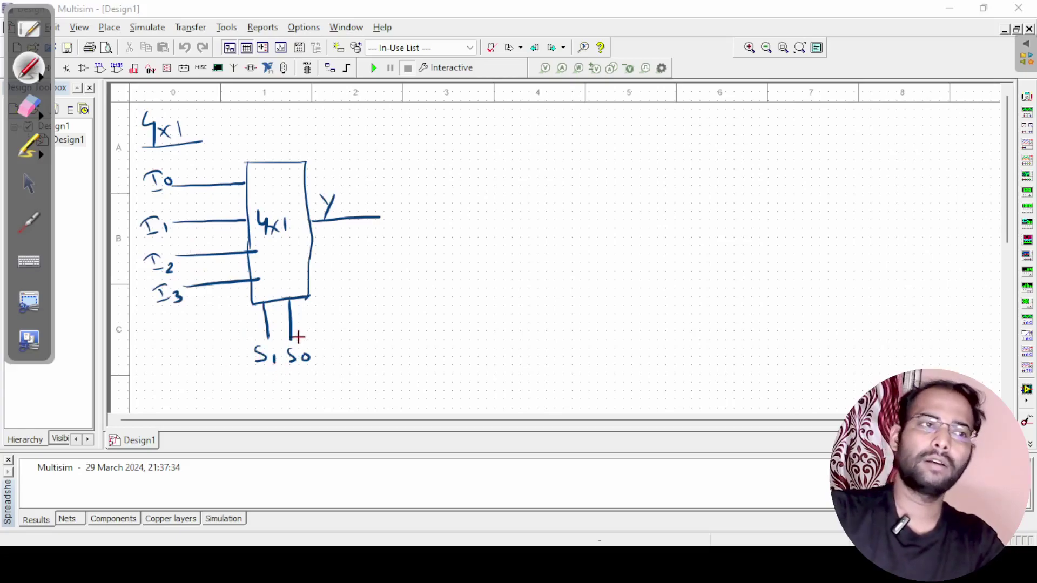
Sketch a truth table frame beside the block diagram with the column headings S1, S0 and Y
left_click_drag(451, 125, 457, 128)
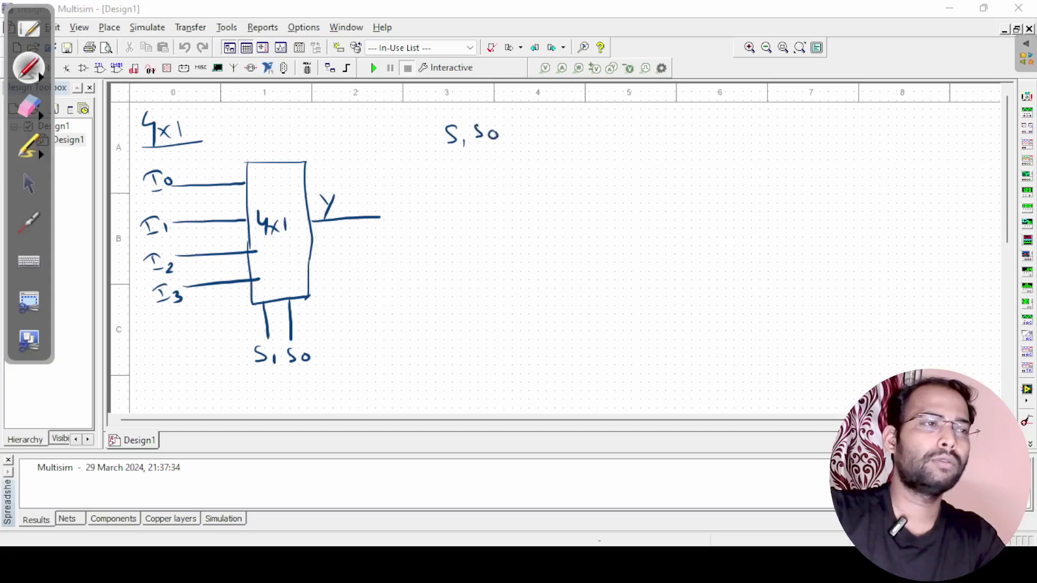
left_click_drag(510, 127, 502, 281)
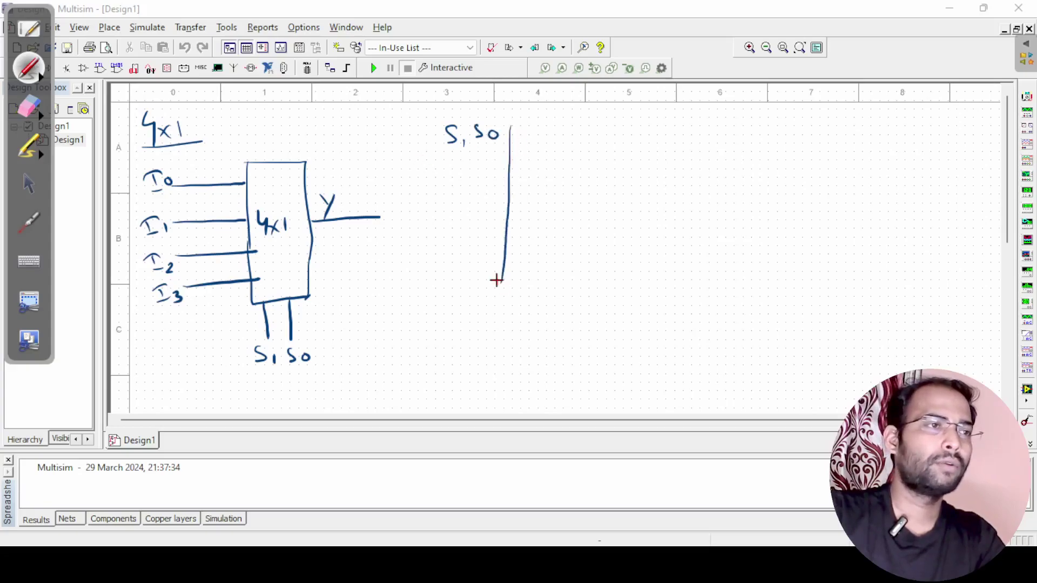
left_click_drag(446, 151, 551, 148)
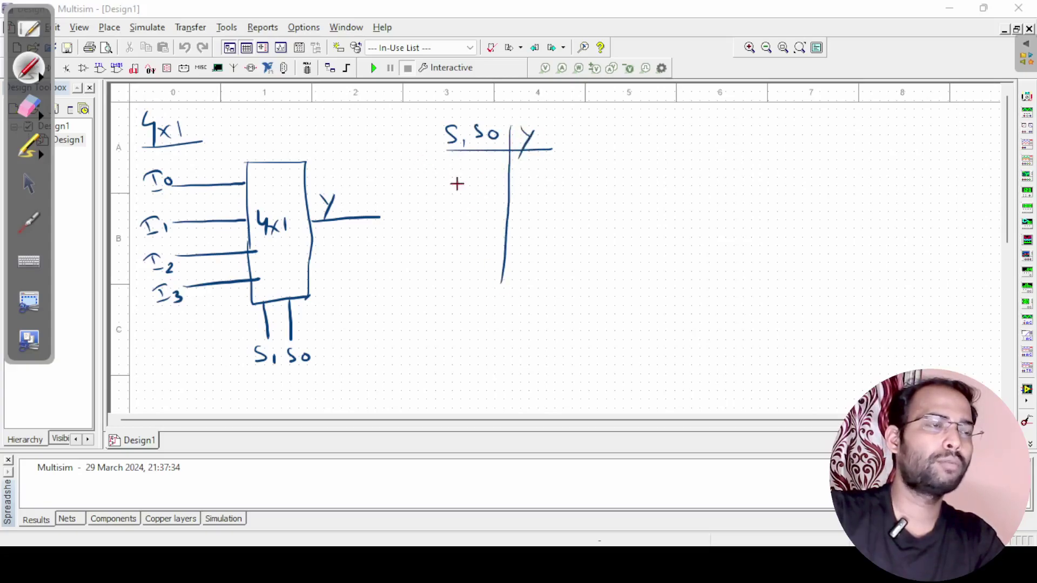
Fill in the truth table rows: 00 gives I0, 01 gives I1, 10 gives I2 and 11 gives I3
left_click_drag(454, 165, 482, 178)
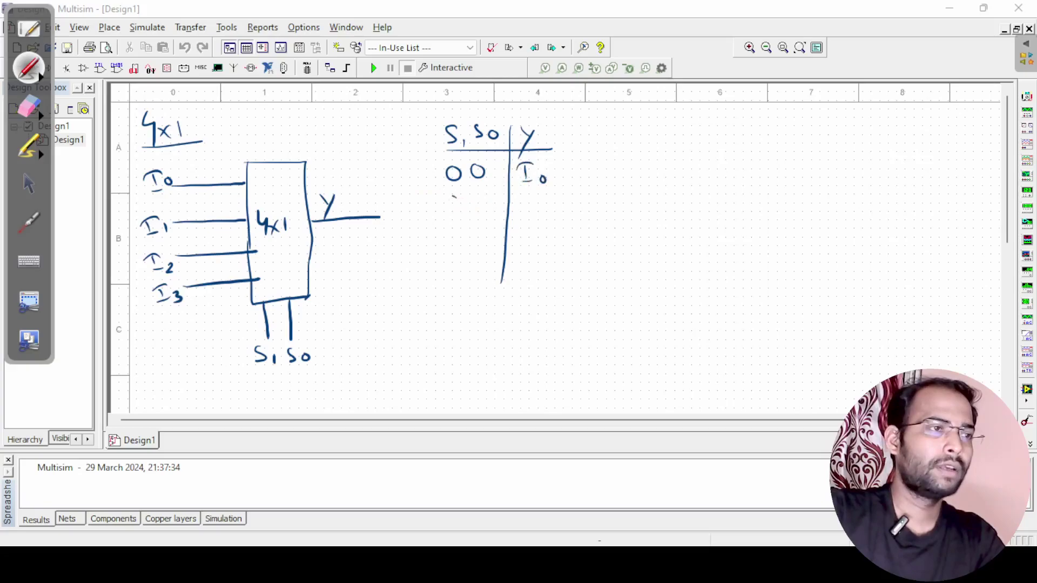
mouse_move(477, 196)
left_mouse_down()
mouse_move(524, 213)
mouse_move(537, 196)
left_mouse_up()
left_click_drag(543, 205, 543, 215)
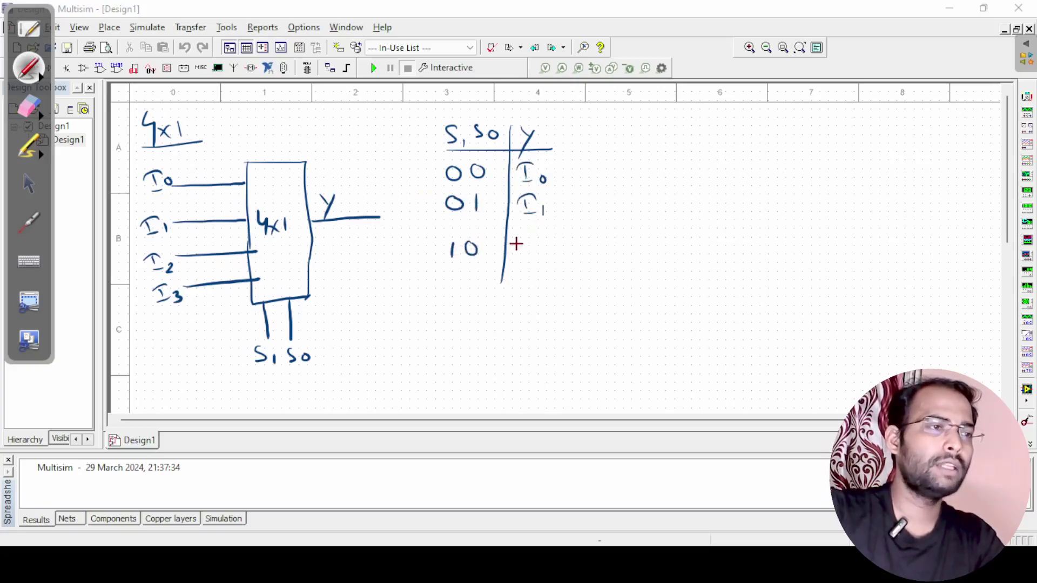
left_click_drag(541, 253, 551, 262)
left_click_drag(451, 279, 450, 292)
left_click_drag(466, 279, 466, 292)
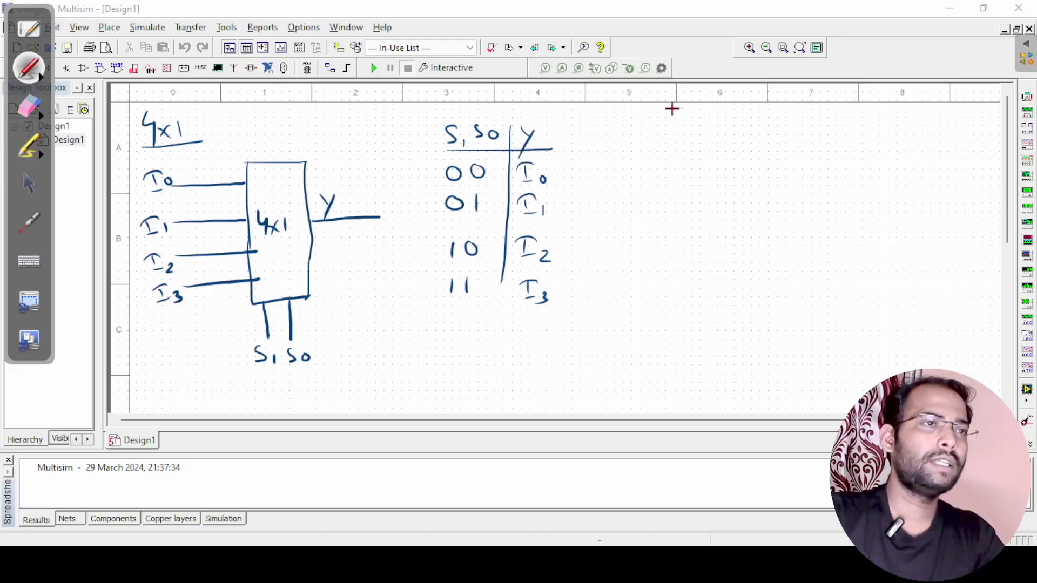
Handwrite the start of the output equation beside the truth table as Y = I0S0'S1' + I1S0'S1
left_click_drag(661, 110, 669, 125)
mouse_move(679, 109)
left_mouse_down()
mouse_move(667, 142)
mouse_move(707, 114)
left_mouse_up()
left_click_drag(696, 121, 738, 127)
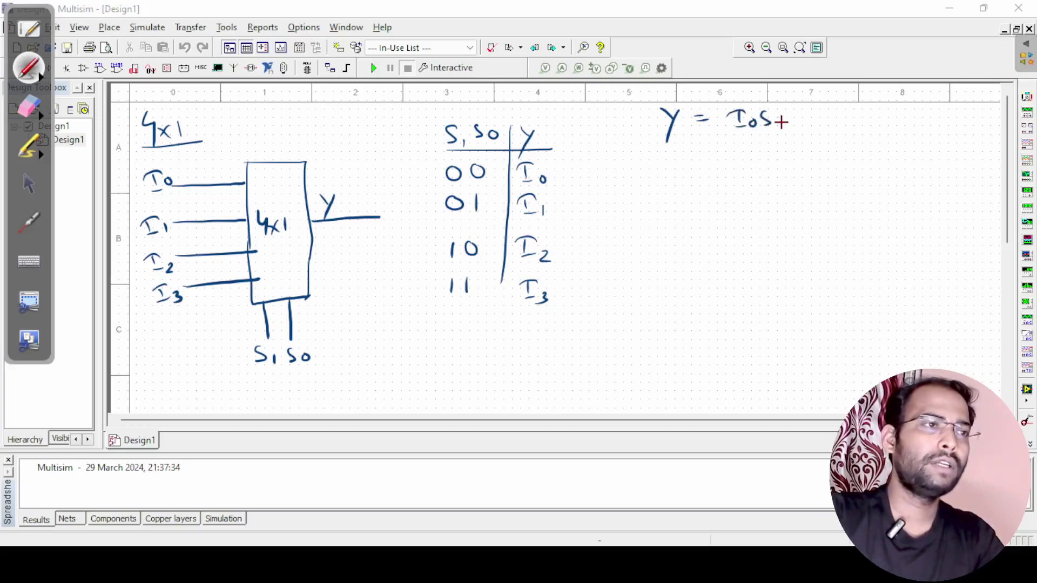
left_click_drag(776, 103, 775, 111)
mouse_move(792, 111)
left_mouse_down()
mouse_move(785, 124)
mouse_move(844, 110)
left_mouse_up()
mouse_move(838, 111)
left_mouse_down()
mouse_move(881, 125)
mouse_move(871, 113)
mouse_move(898, 133)
left_mouse_up()
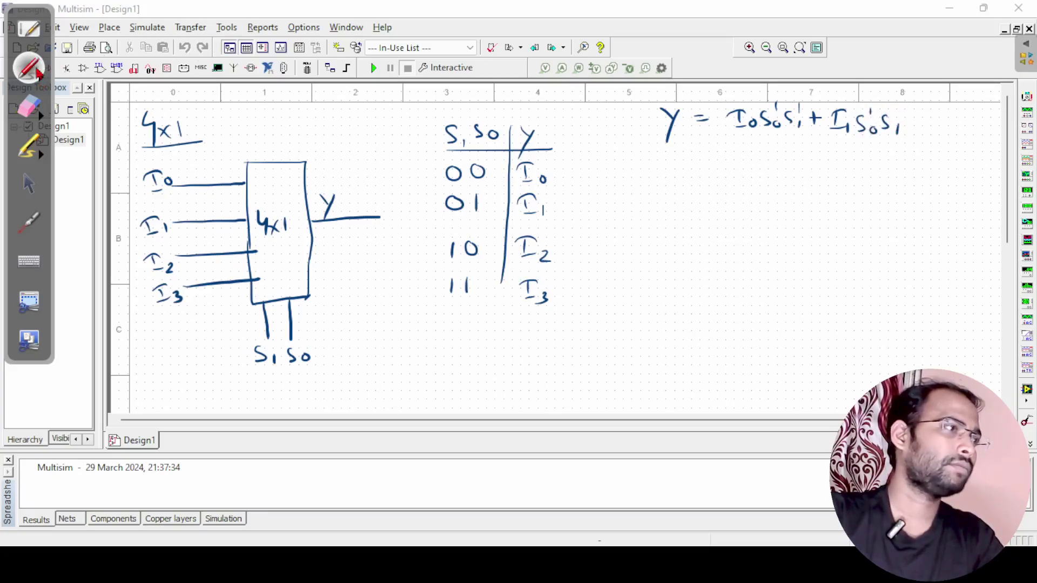
Erase the second term of the output equation and rewrite it as I1S0S1'
left_click(29, 107)
mouse_move(857, 150)
left_mouse_down()
mouse_move(880, 120)
mouse_move(862, 120)
left_mouse_up()
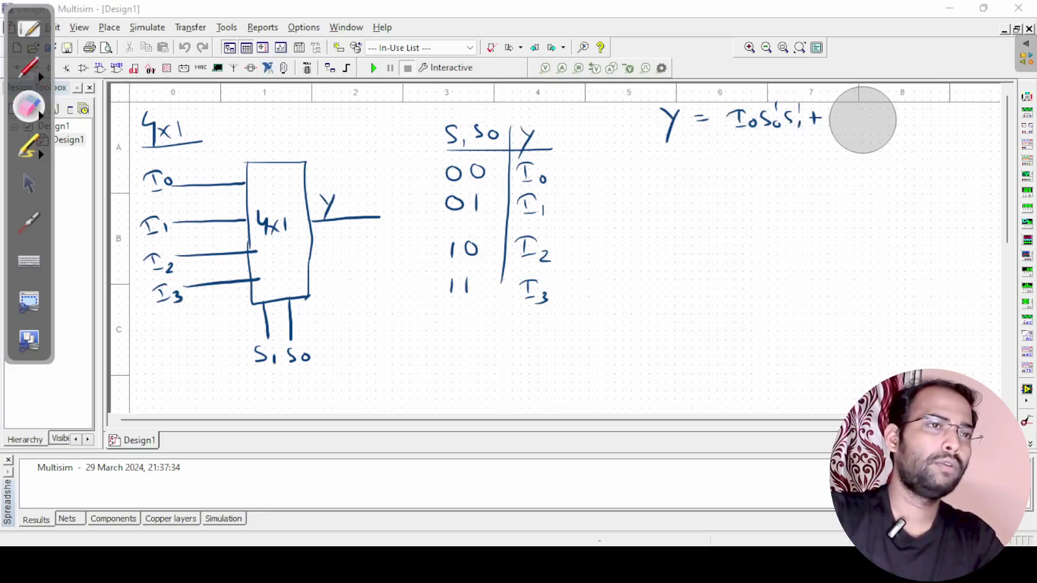
left_click(29, 69)
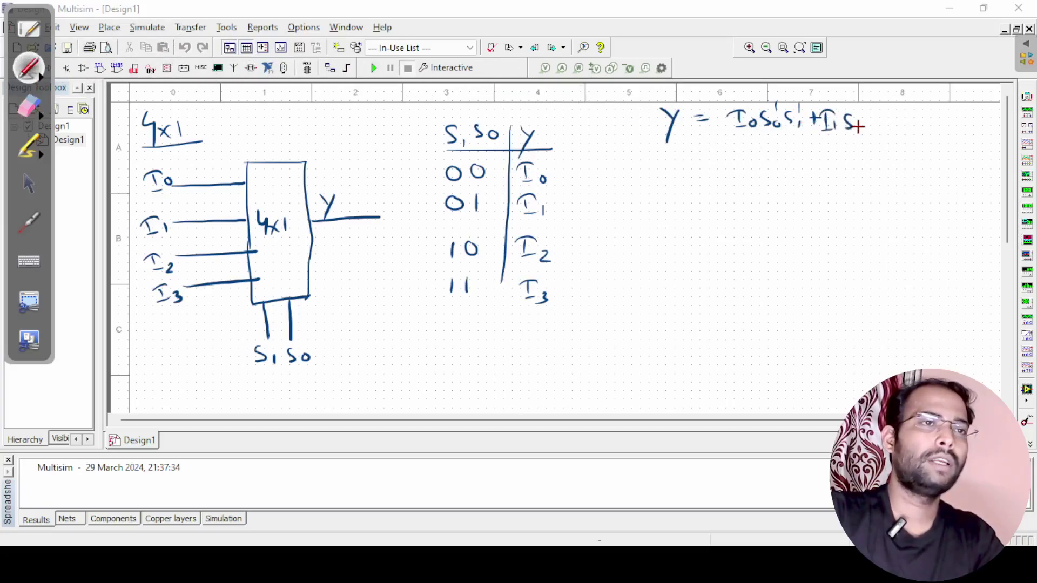
left_click_drag(883, 123, 884, 133)
left_click_drag(886, 110, 886, 116)
Complete the handwritten output equation with the terms + I2S1S0' + I3S1S0
left_click_drag(900, 121, 960, 124)
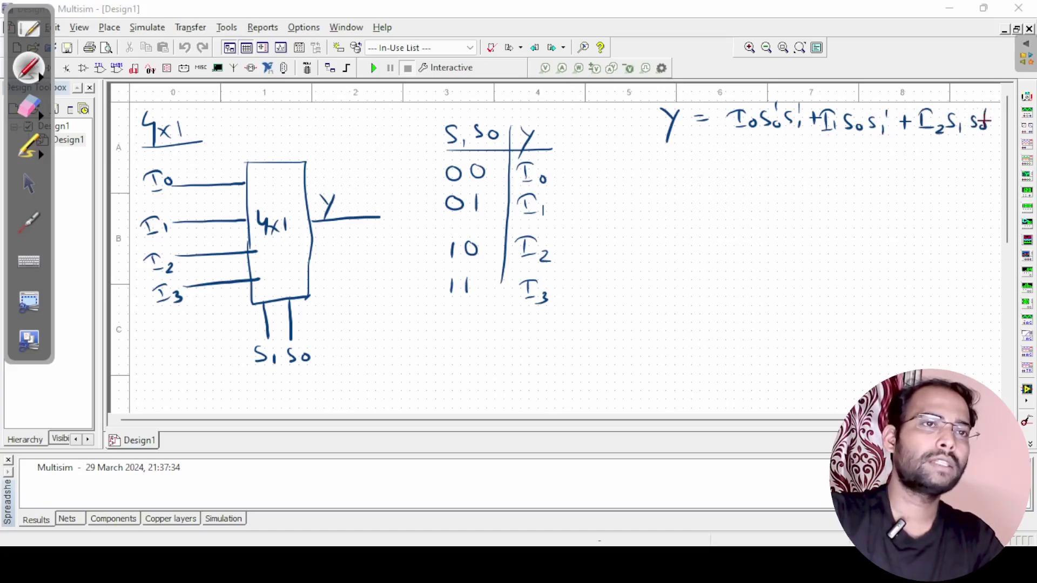
mouse_move(836, 174)
left_mouse_down()
mouse_move(868, 168)
mouse_move(879, 182)
mouse_move(900, 169)
left_mouse_up()
left_click_drag(916, 169, 916, 175)
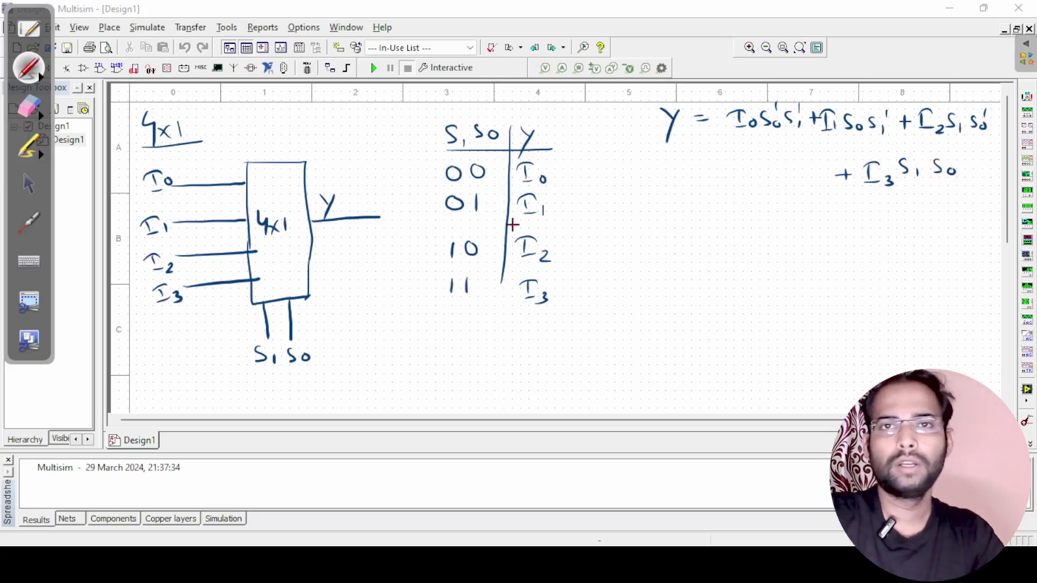
Erase the block diagram and truth table but keep the equation, and collapse the annotation toolbar and move it off the main toolbars
left_click(30, 108)
mouse_move(87, 137)
left_mouse_down()
mouse_move(191, 145)
mouse_move(126, 188)
mouse_move(172, 307)
mouse_move(254, 179)
mouse_move(438, 109)
mouse_move(492, 108)
mouse_move(501, 206)
mouse_move(530, 309)
mouse_move(494, 260)
mouse_move(464, 161)
mouse_move(555, 171)
mouse_move(439, 296)
mouse_move(313, 245)
mouse_move(286, 278)
mouse_move(268, 365)
mouse_move(333, 238)
mouse_move(366, 217)
left_mouse_up()
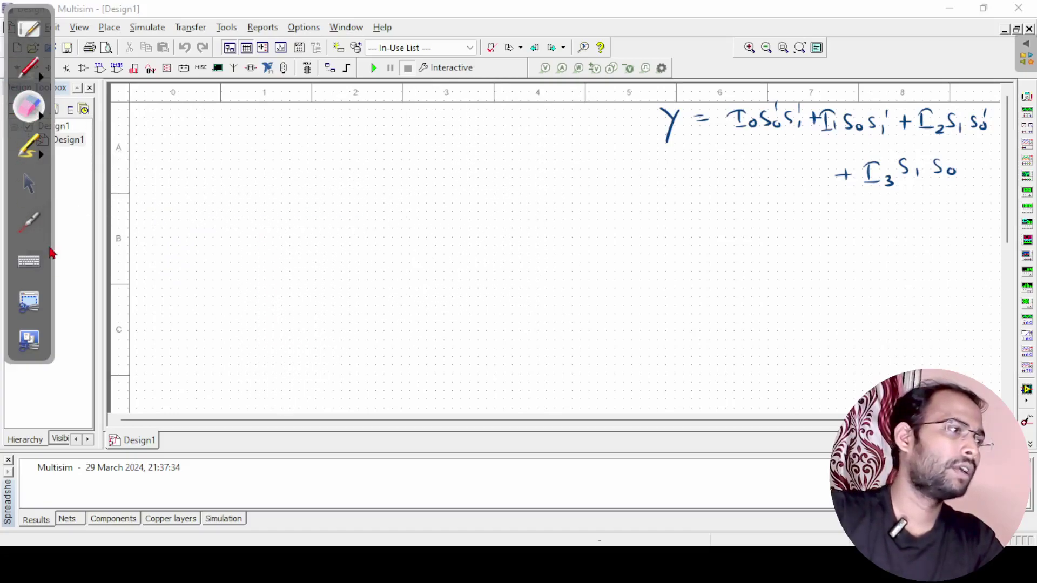
left_click(30, 185)
left_click(31, 11)
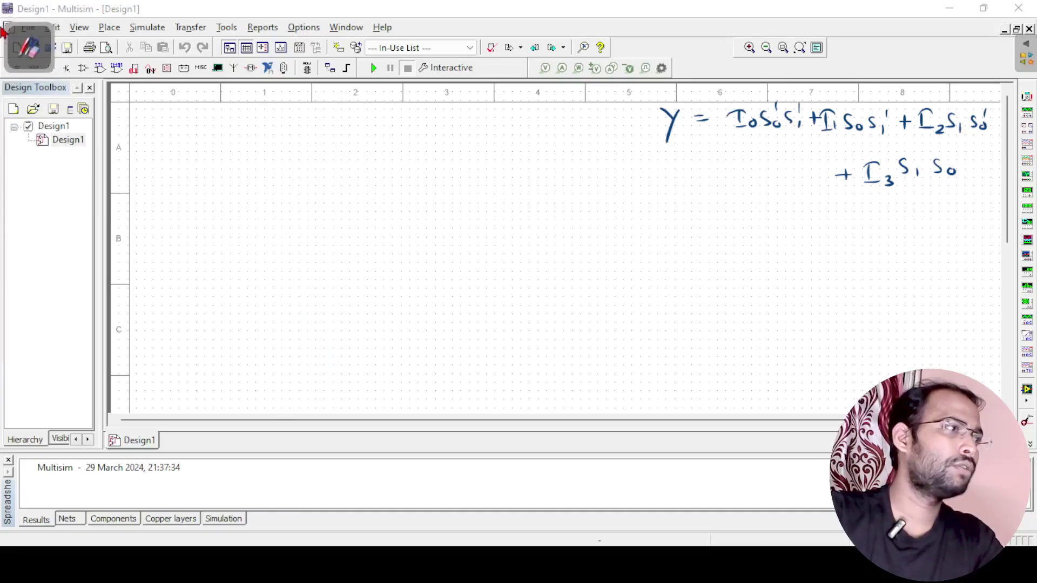
left_click_drag(31, 32, 30, 240)
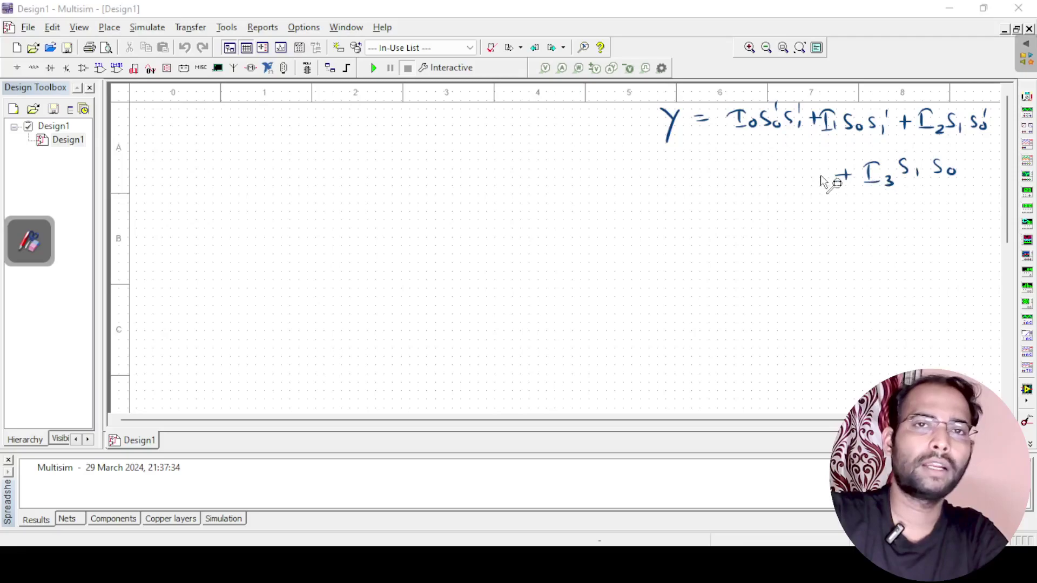
Search all component groups for "and" and place a three-input AND gate (AND3) near the upper middle of the sheet
left_click(16, 68)
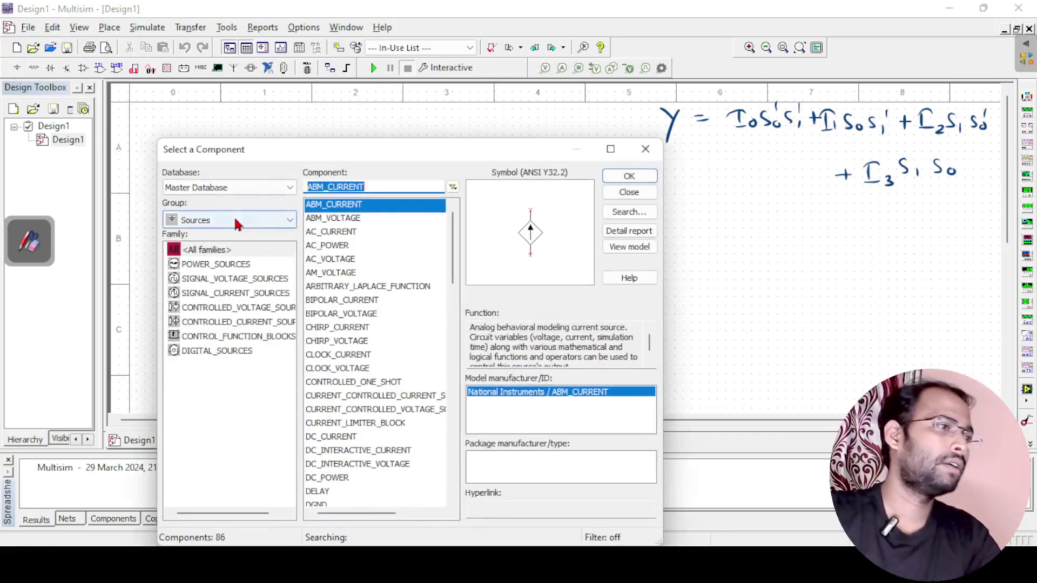
left_click(227, 220)
left_click(218, 237)
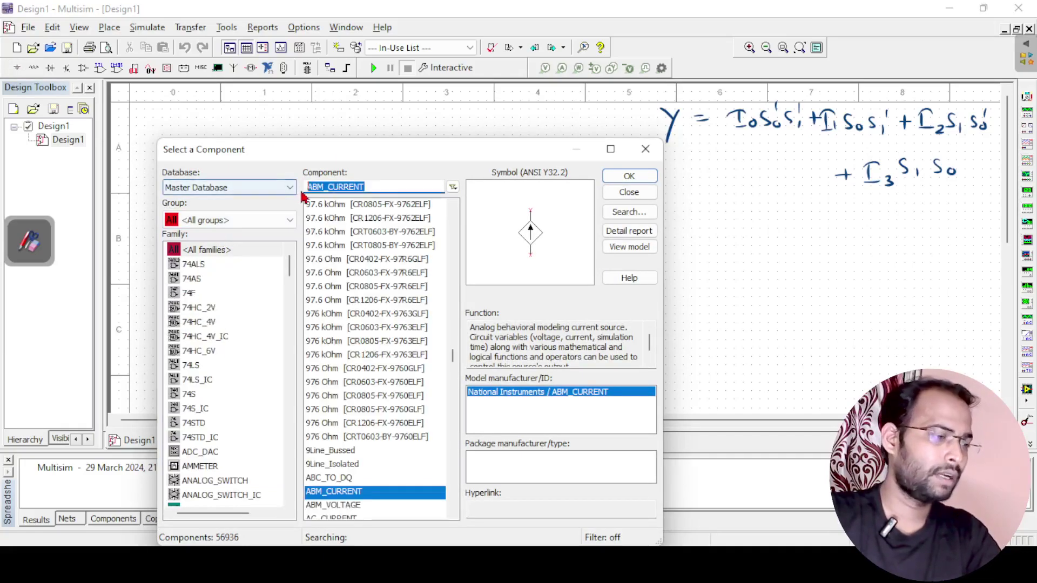
type("and")
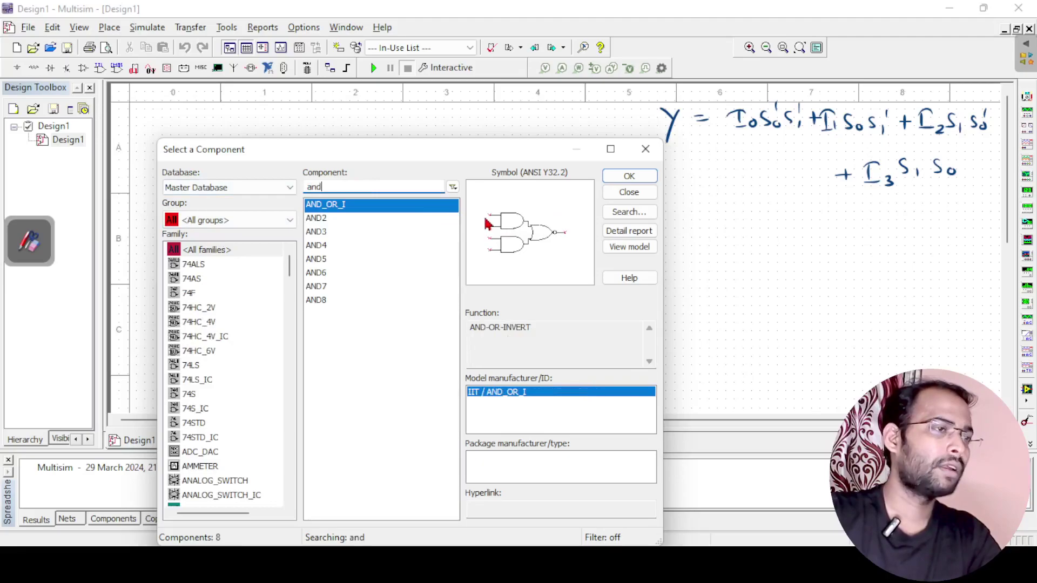
left_click(339, 232)
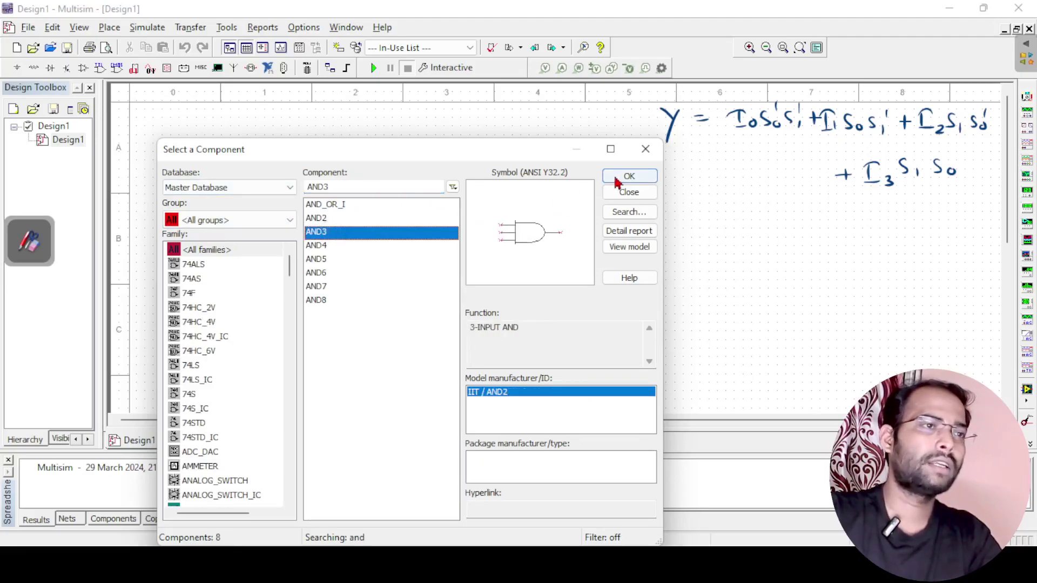
left_click(615, 179)
key("Escape")
left_click(452, 172)
Place three more AND3 gates in a column below the first one
left_click(615, 179)
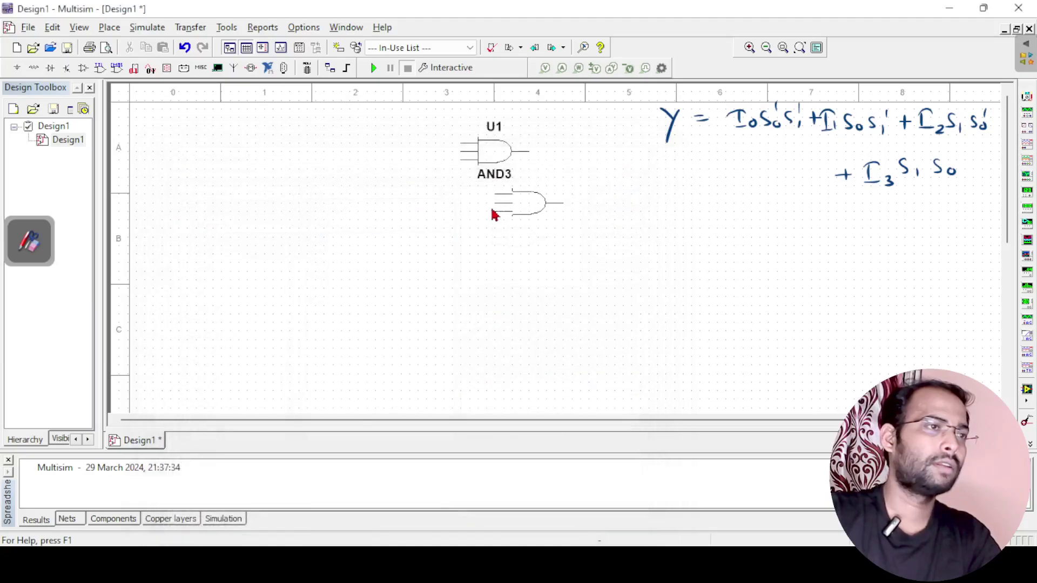
left_click(461, 216)
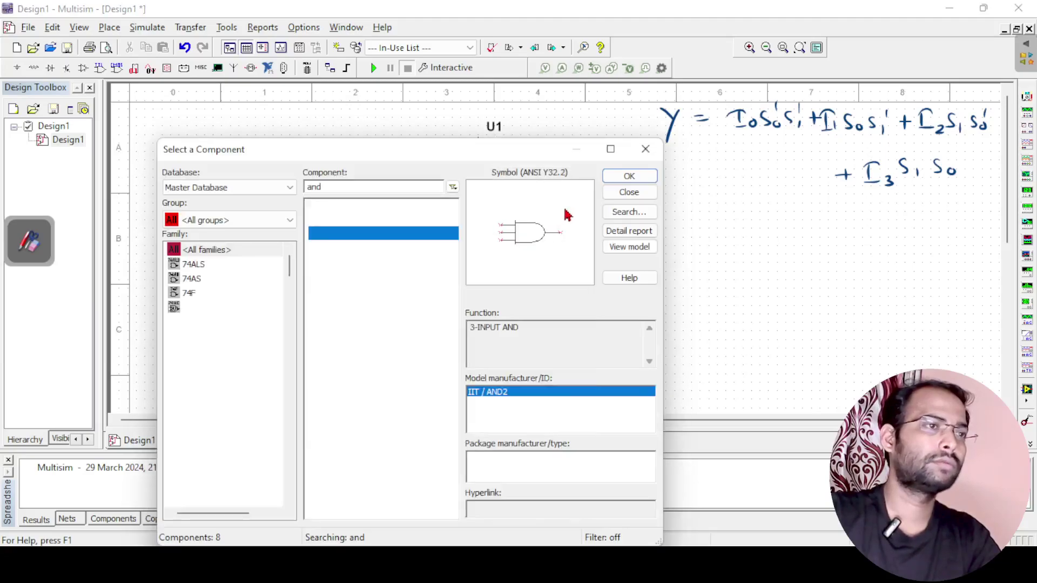
left_click(622, 177)
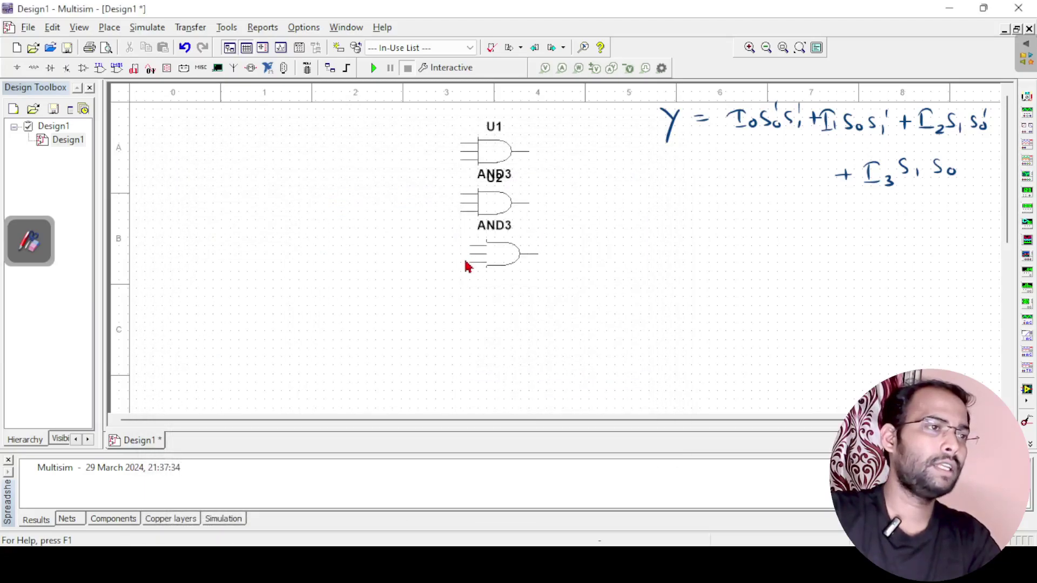
left_click(465, 256)
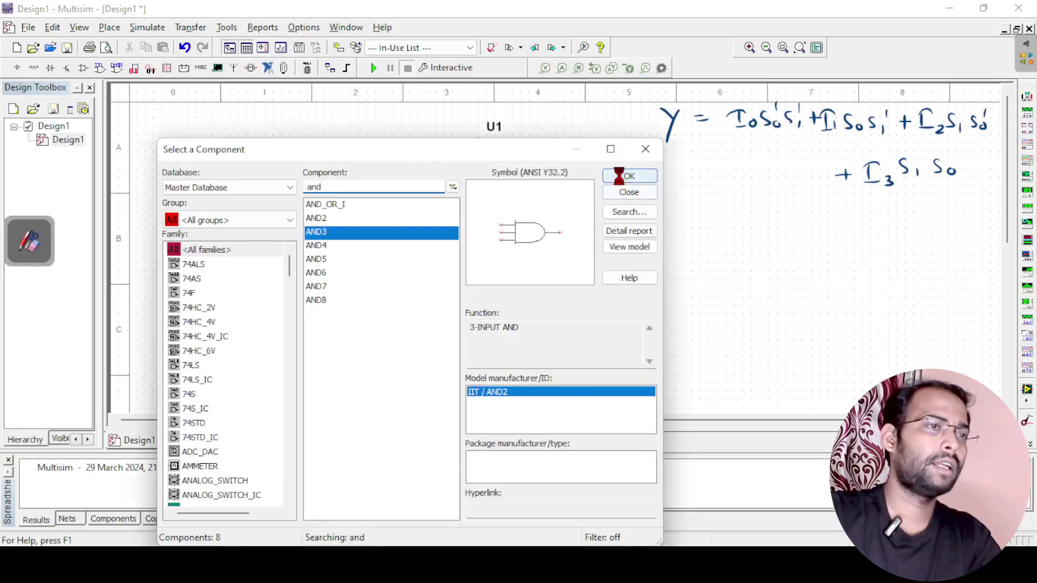
left_click(618, 175)
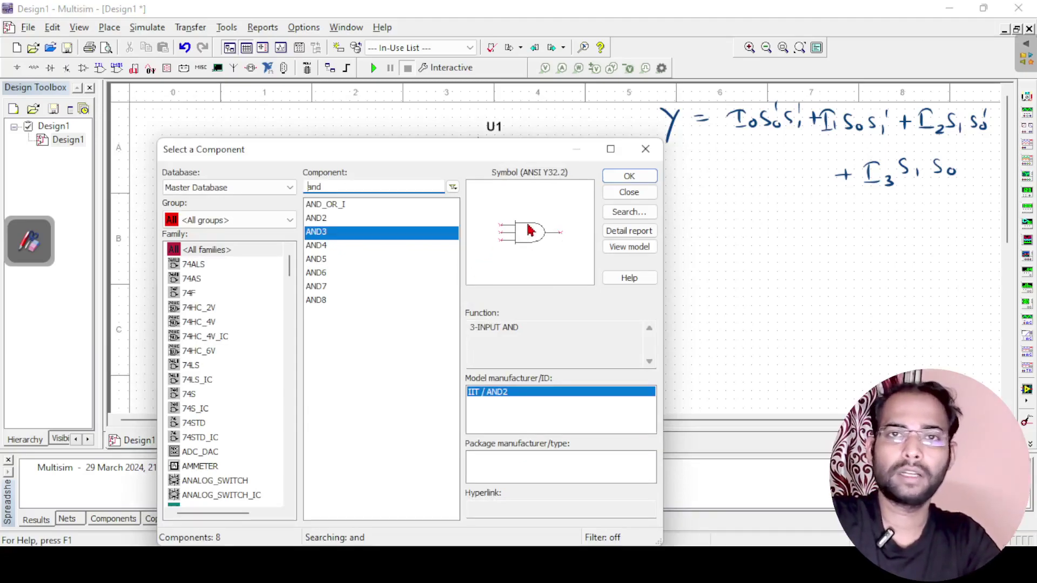
Search the component library for "or" and place a four-input OR gate (OR4) to the right of the AND3 column
left_click_drag(335, 186, 301, 192)
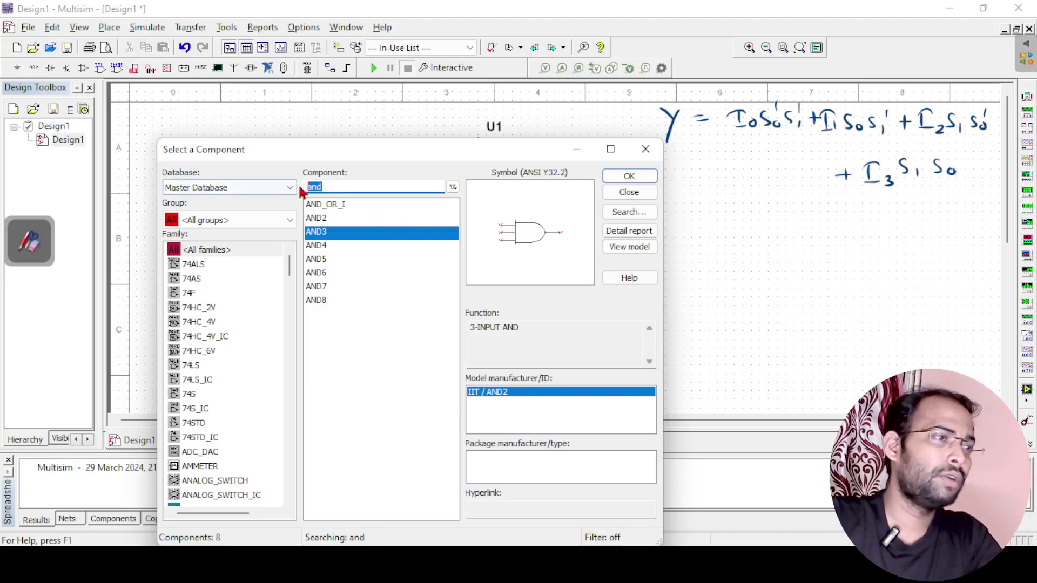
type("or")
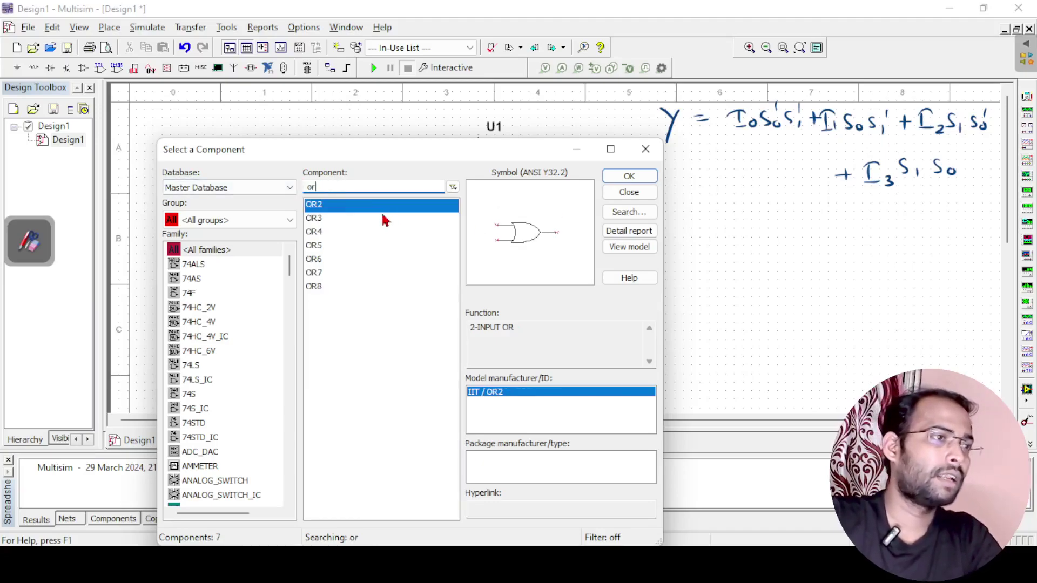
left_click(330, 233)
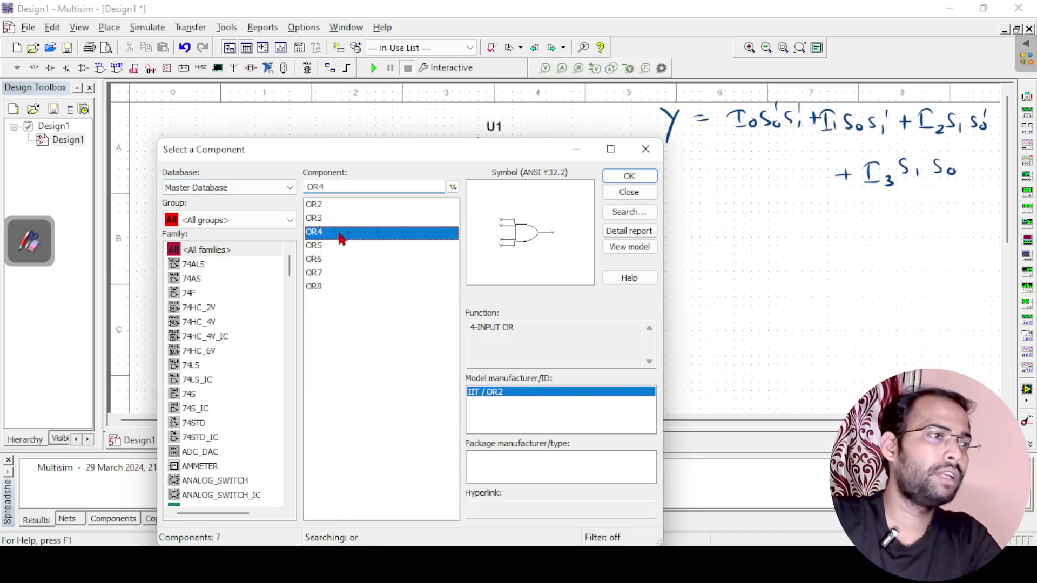
left_click(621, 176)
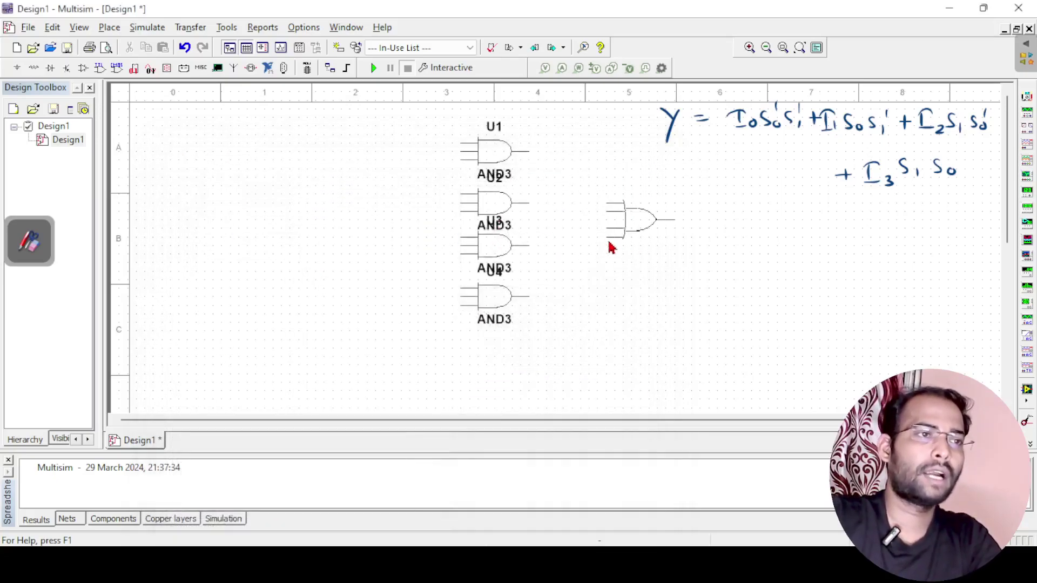
left_click(606, 244)
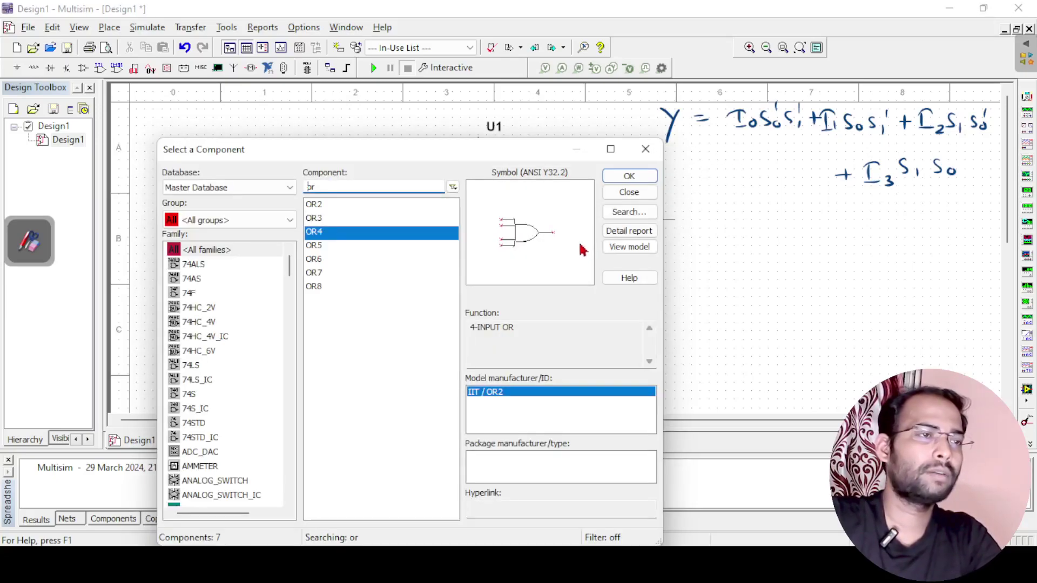
Search all component groups for "int" and place one INTERACTIVE_DIGITAL_CONSTANT in the upper-left corner of the sheet
left_click(228, 221)
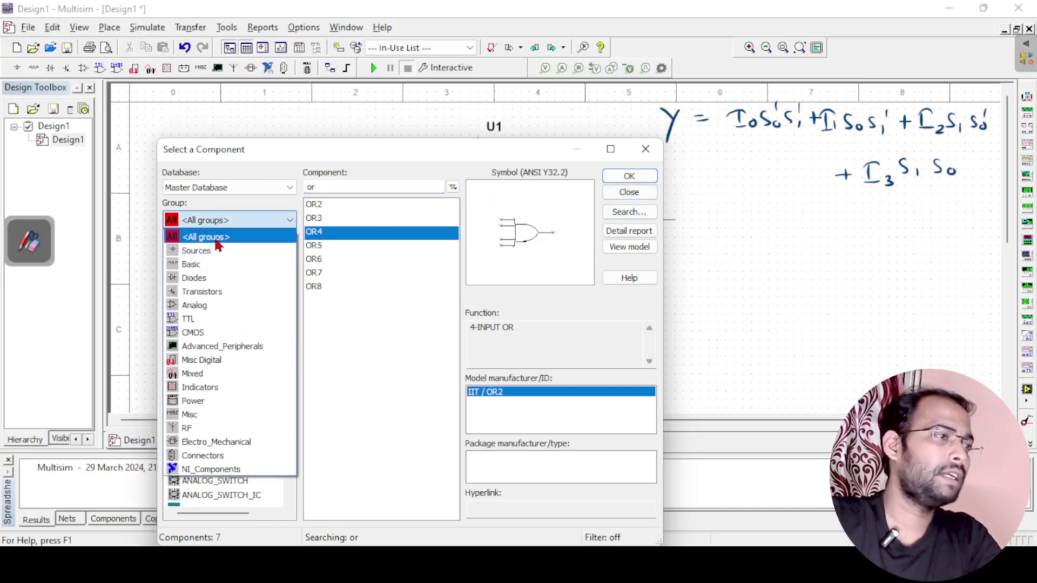
left_click(214, 236)
double_click(315, 188)
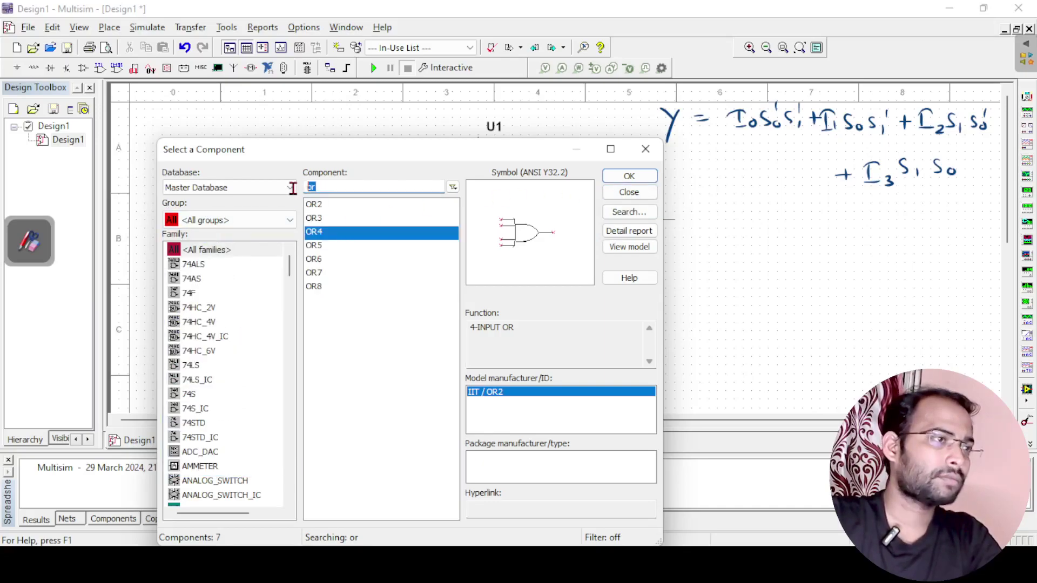
type("int")
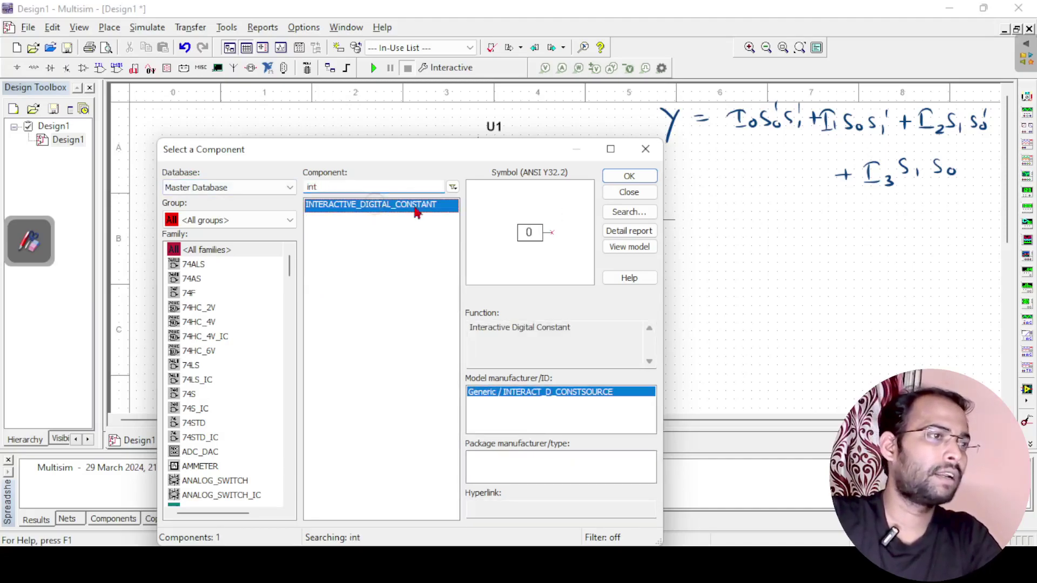
left_click(625, 176)
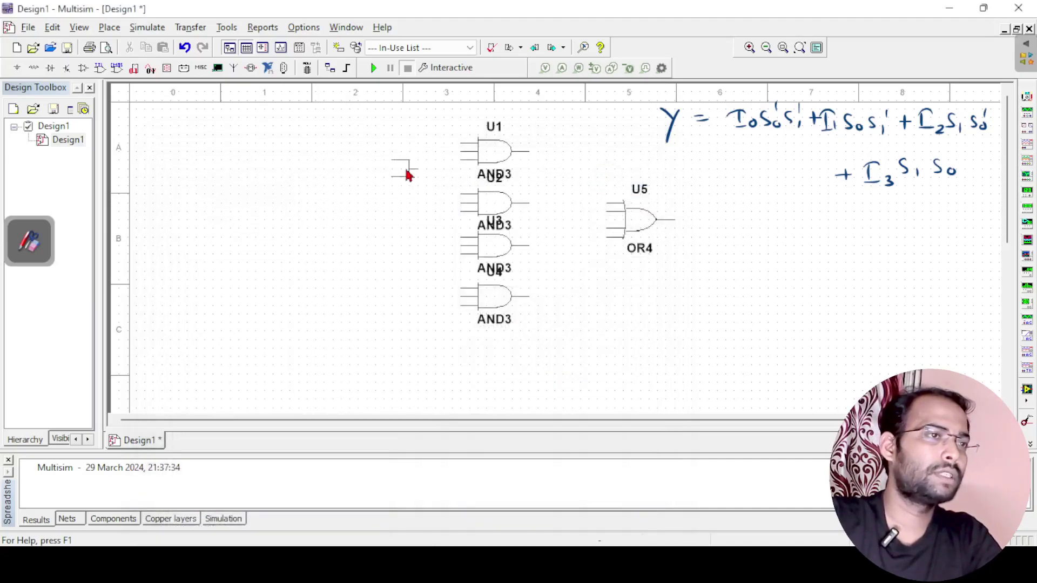
left_click(181, 124)
key("Escape")
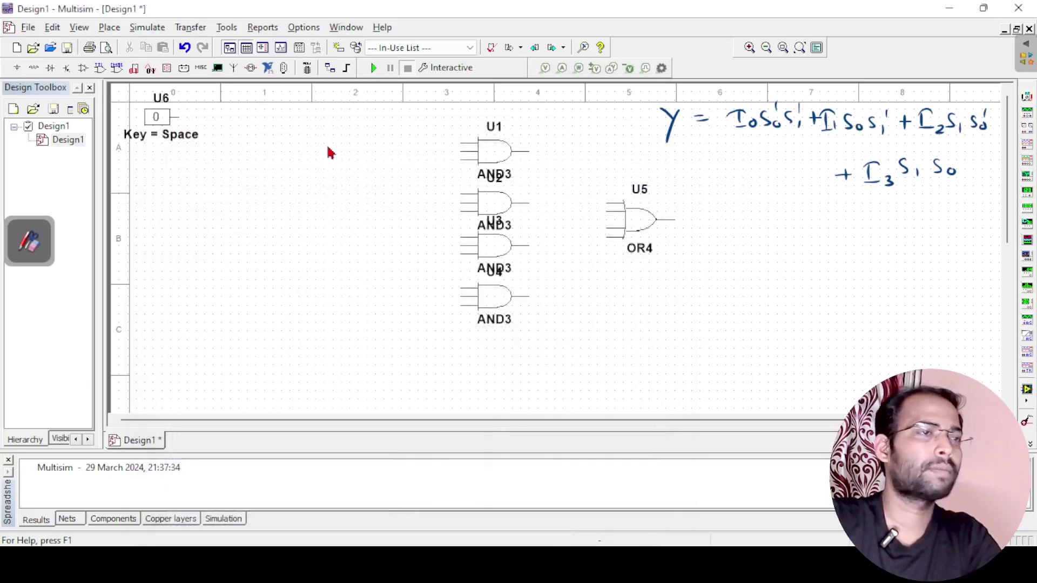
Wire the outputs of the four AND3 gates, in order from top to bottom, to the four inputs of the OR4 gate
left_click(529, 152)
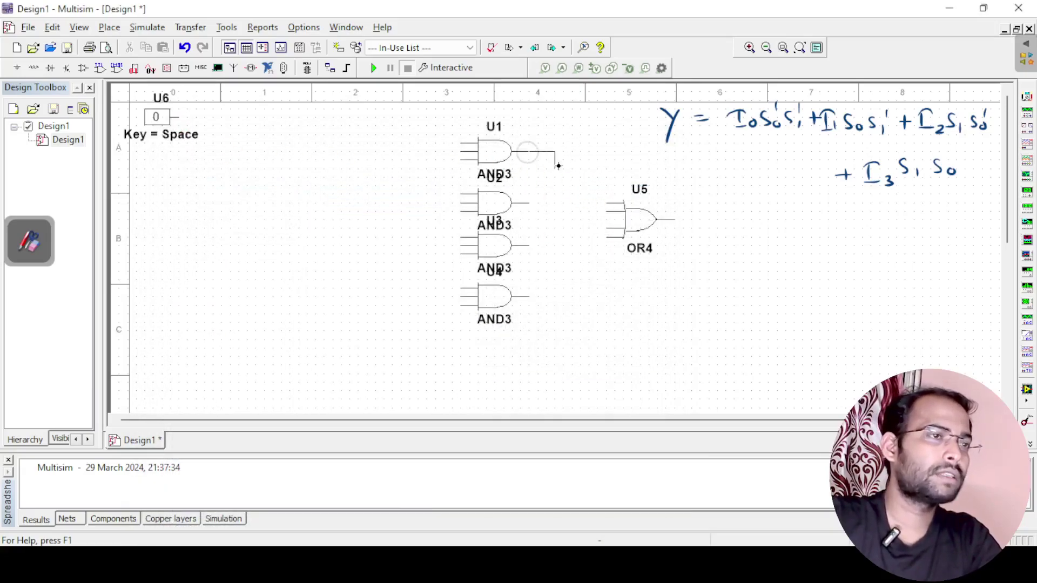
left_click(604, 203)
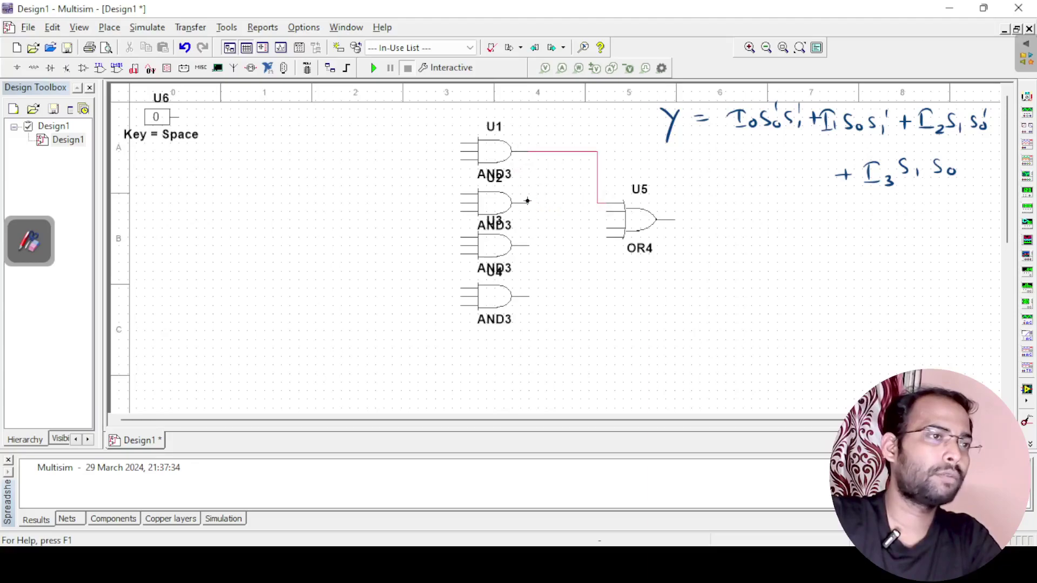
left_click(604, 213)
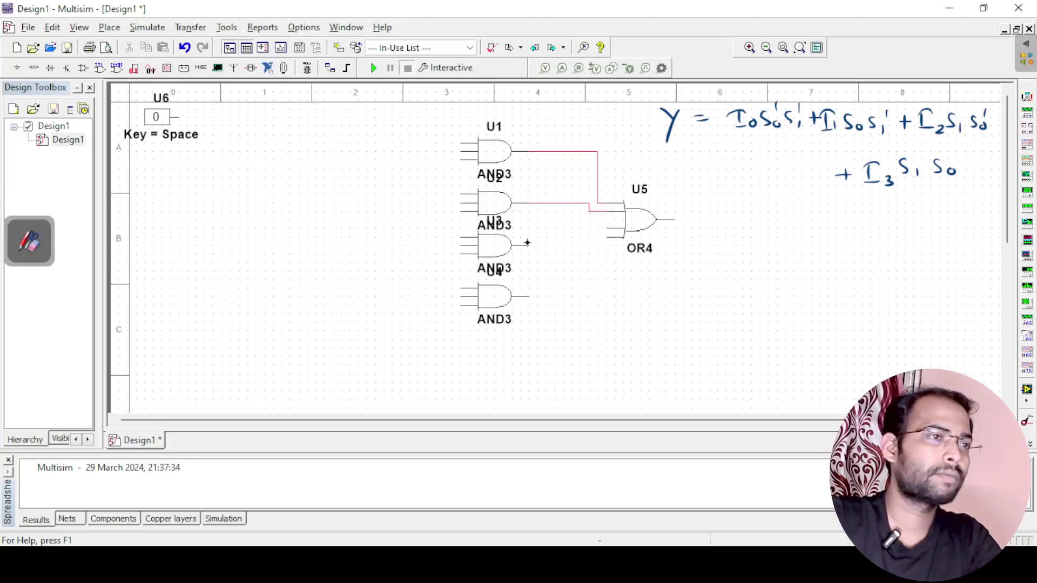
left_click(605, 229)
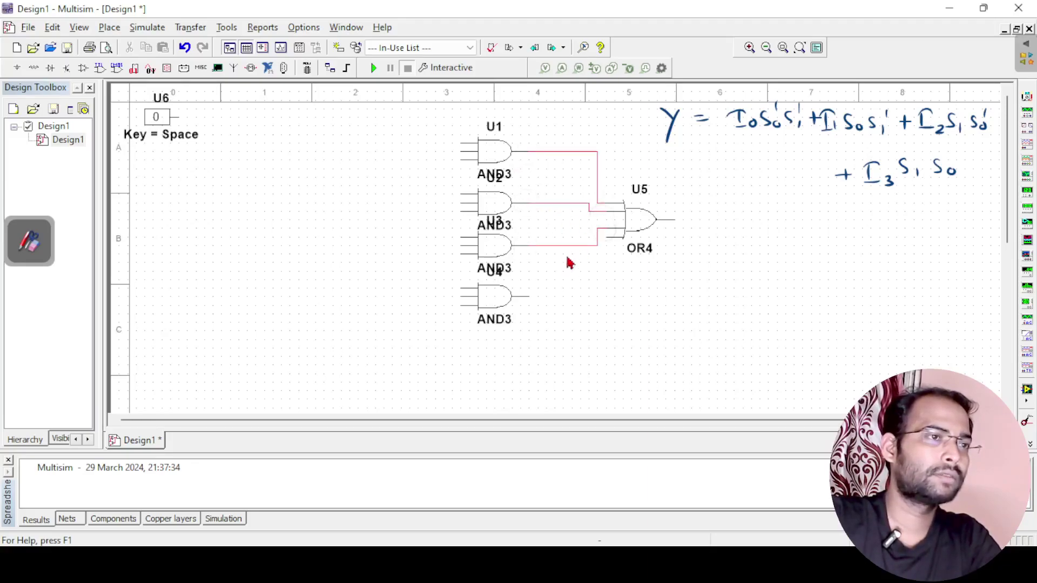
left_click(528, 296)
left_click(598, 247)
left_click(606, 237)
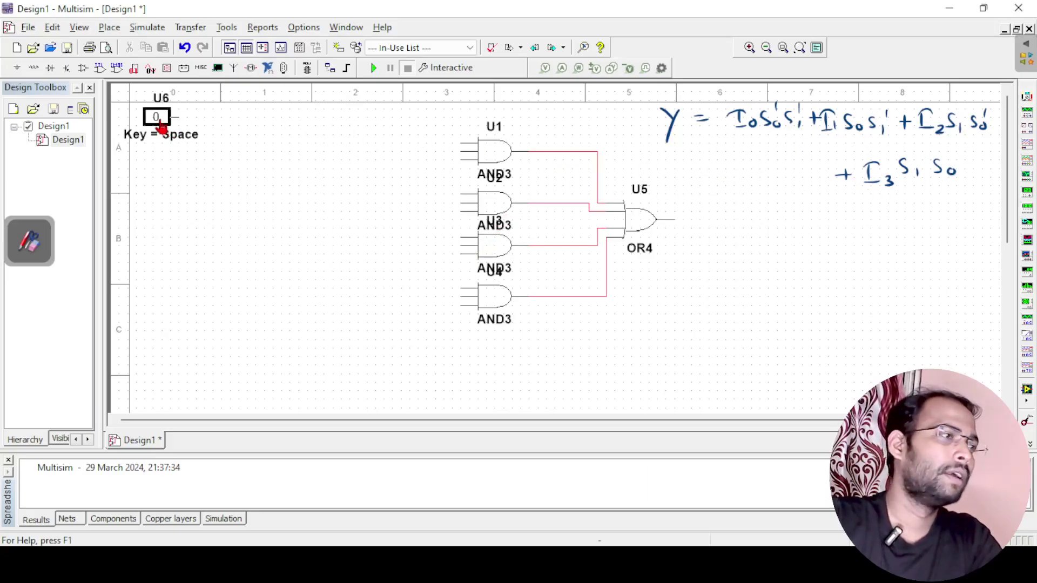
Copy the interactive digital constant and paste three copies in a column below it
left_click(175, 134)
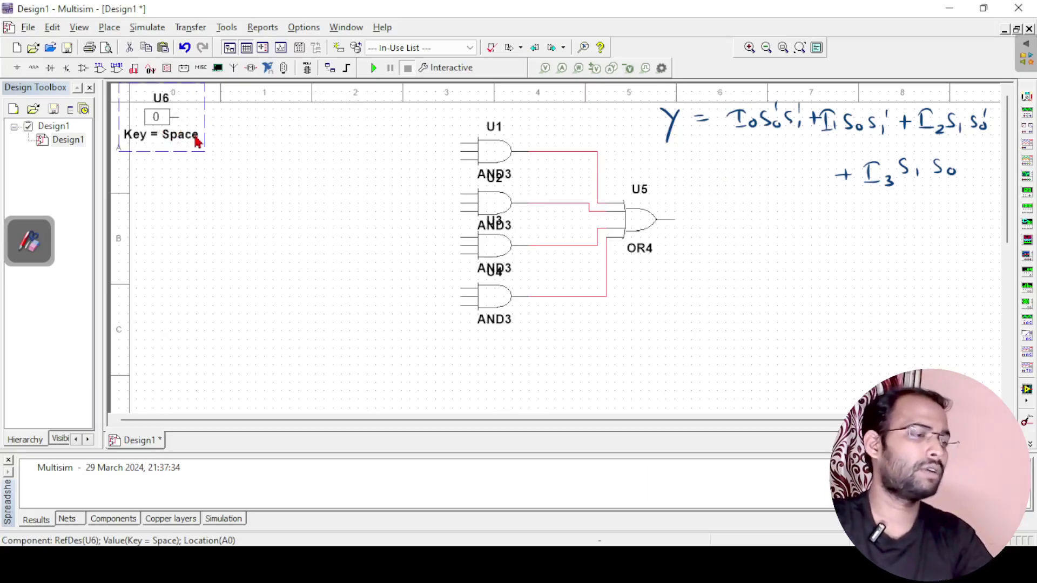
key("ctrl+c")
key("ctrl+v")
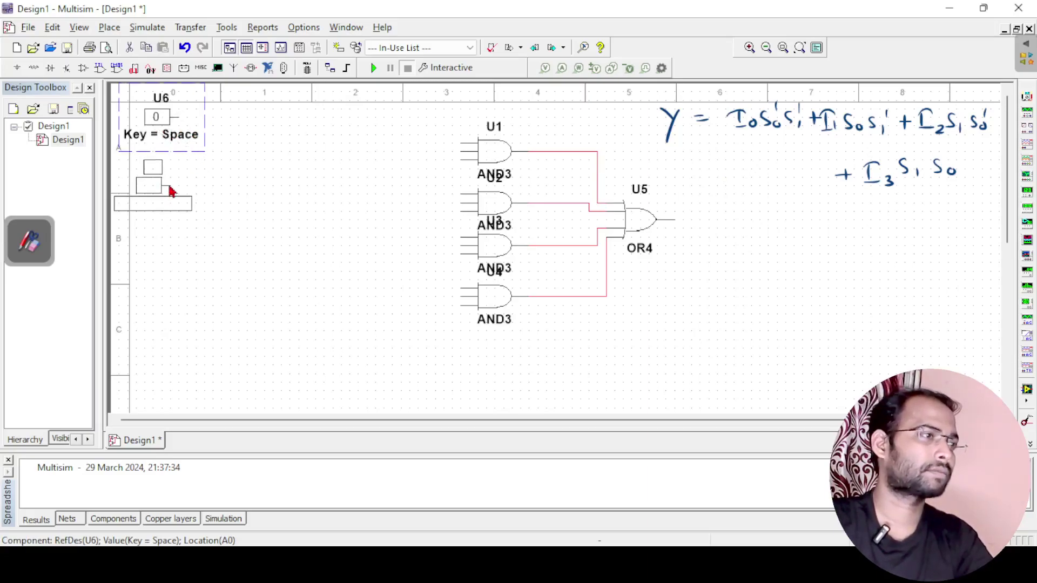
left_click(182, 190)
key("ctrl+v")
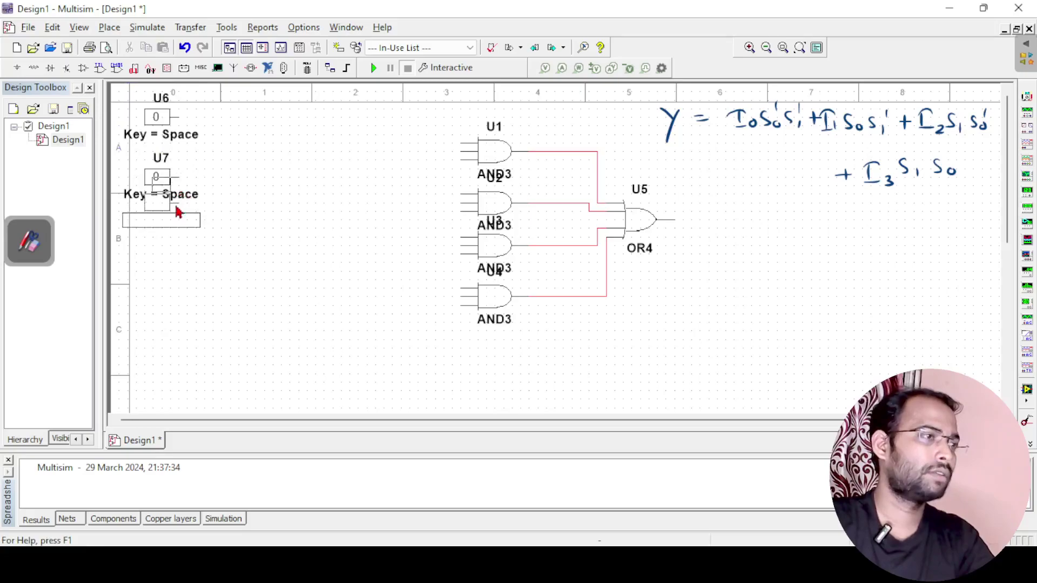
left_click(187, 238)
key("ctrl+v")
left_click(172, 296)
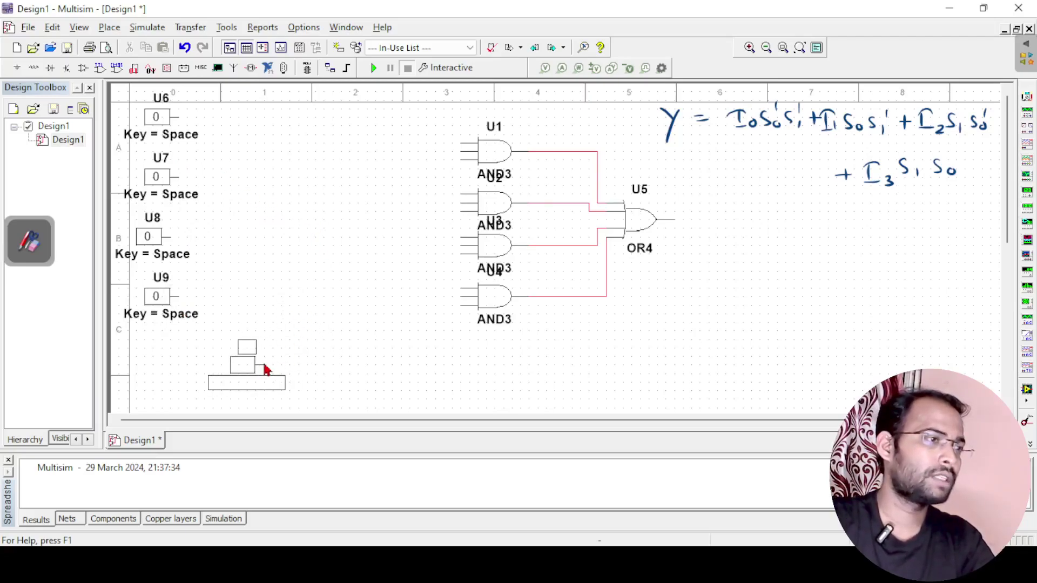
Paste two more interactive digital constants side by side near the bottom of the sheet for the select lines
left_click(264, 371)
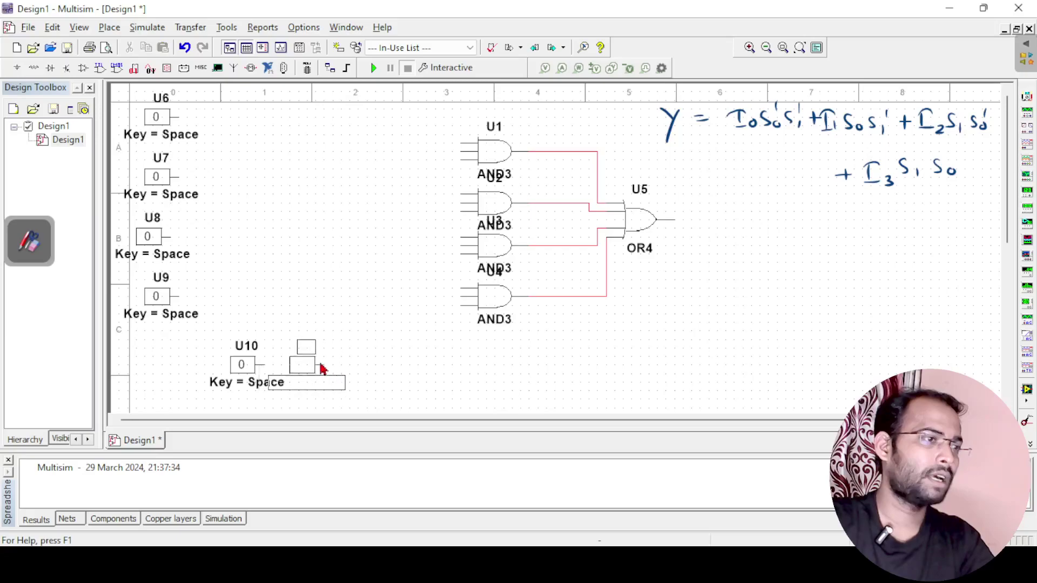
key("Escape")
left_click(346, 369)
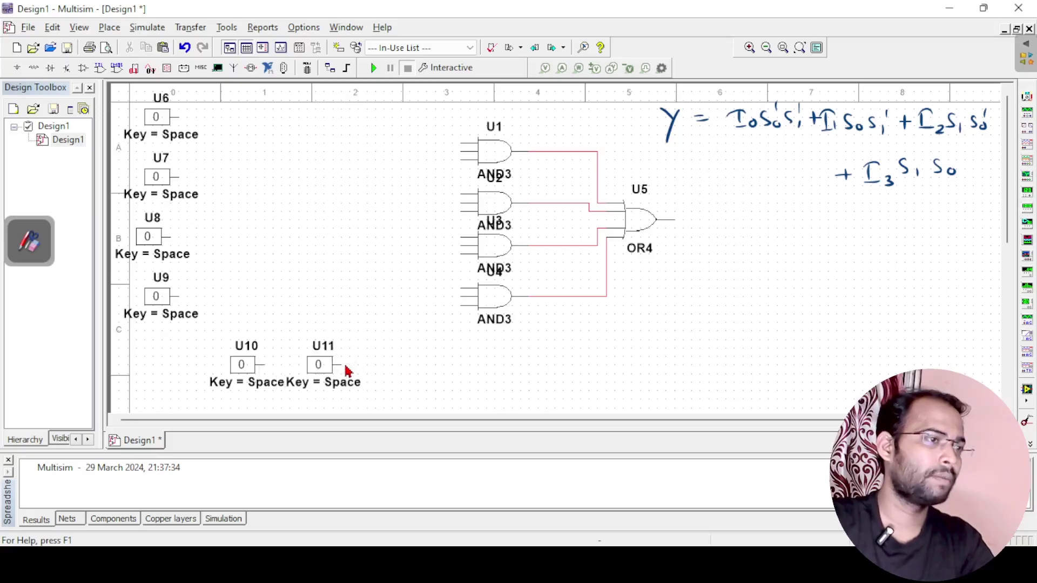
Rotate each of the two bottom constants, U11 and U10, by three 90° clockwise turns so their pins point upward
key("ctrl+r")
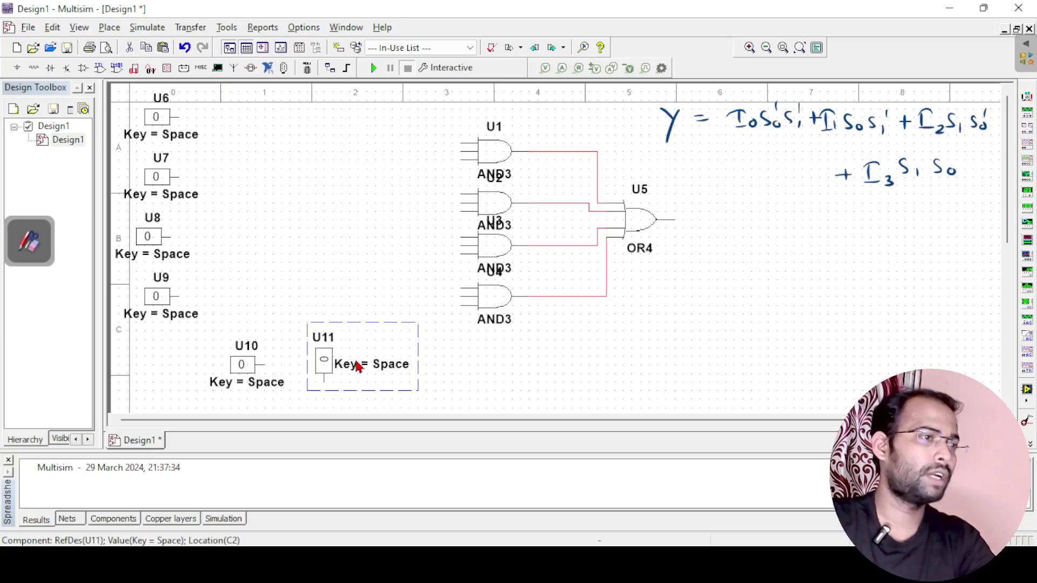
key("ctrl+r")
key("ctrl+r")
left_click(218, 366)
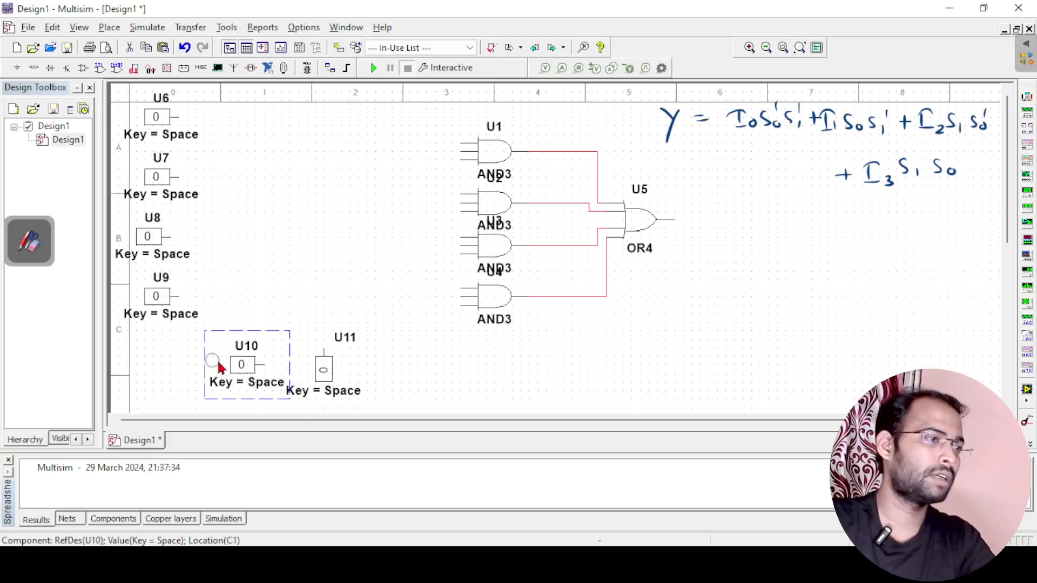
key("ctrl+r")
key("ctrl+r")
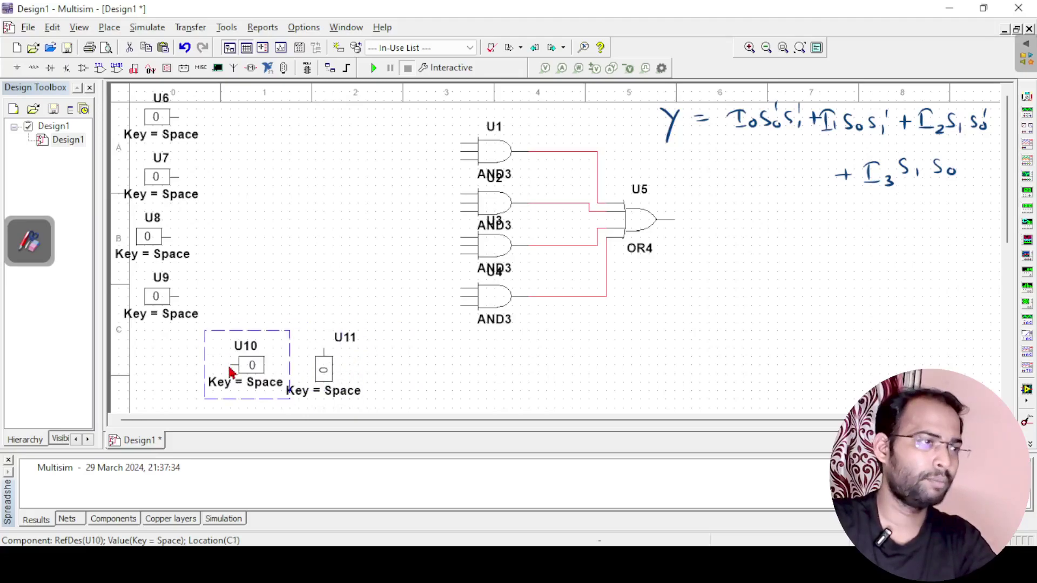
key("ctrl+r")
left_click(418, 359)
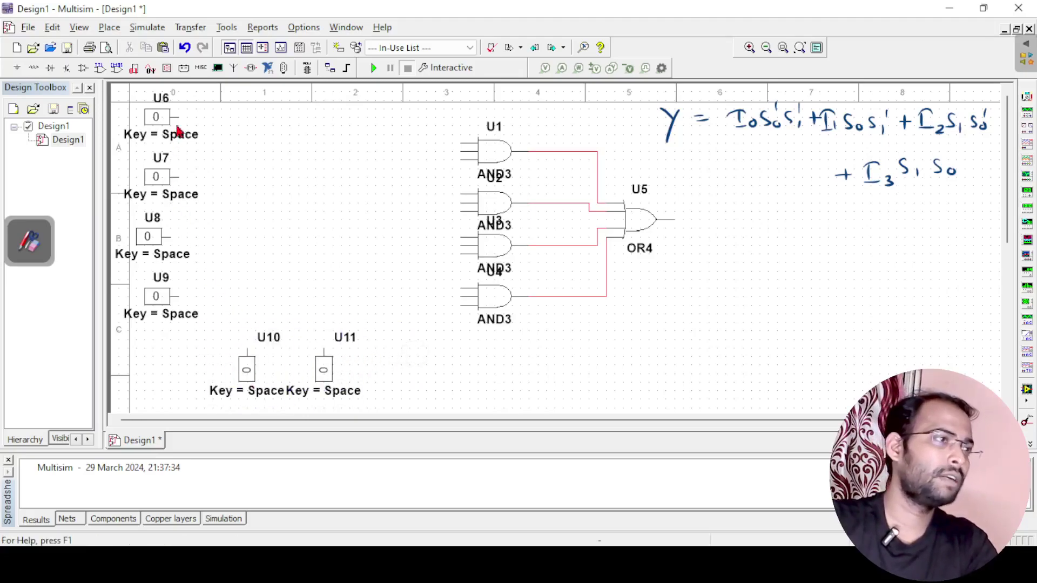
Set the RefDes of the topmost constant in the input column to I0
left_click(164, 103)
double_click(161, 116)
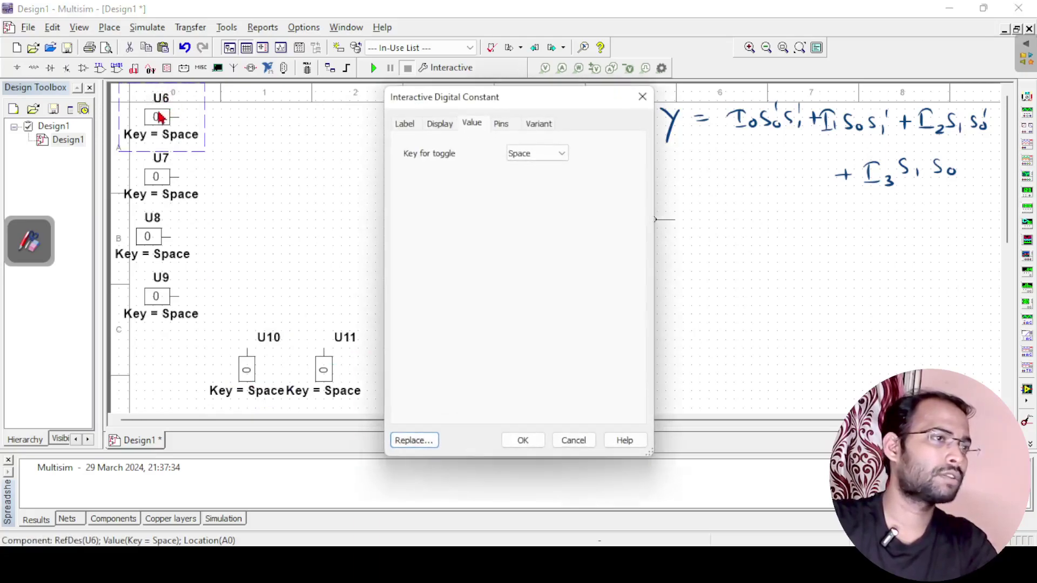
left_click(405, 125)
double_click(423, 166)
type("I0")
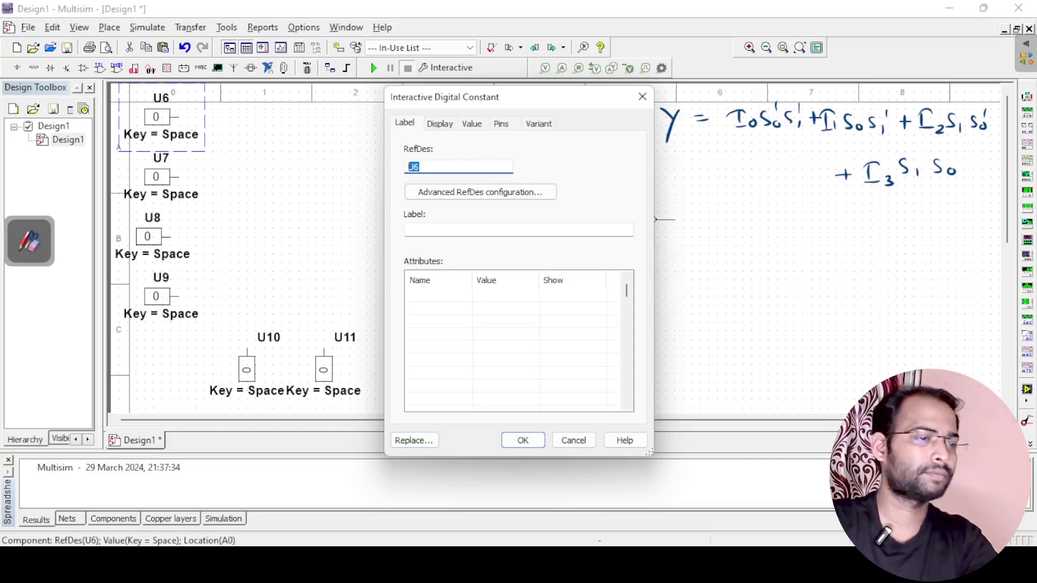
left_click(522, 441)
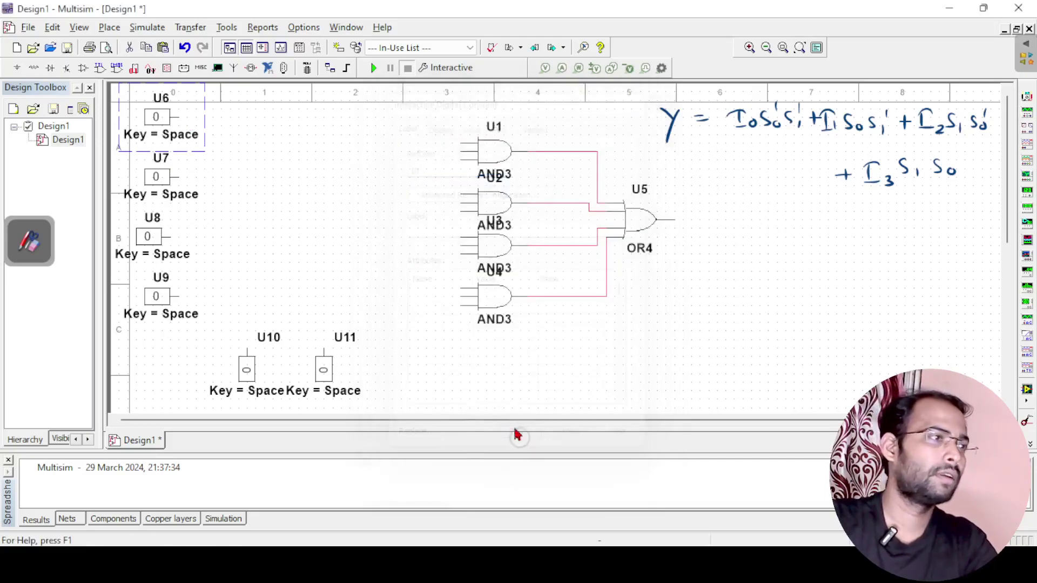
Rename the remaining three constants in the input column I1, I2 and I3 from top to bottom
double_click(165, 163)
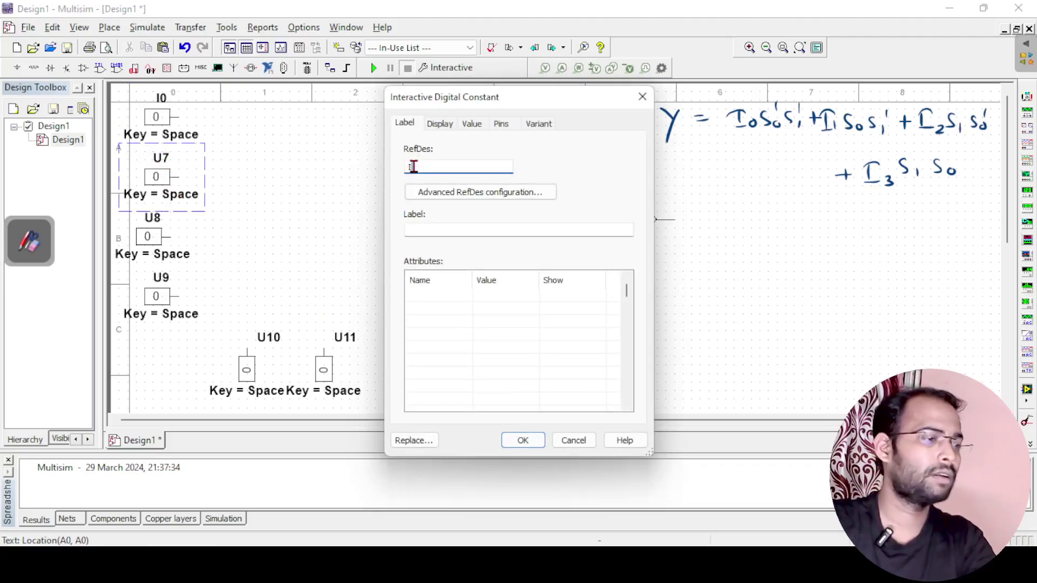
type("I1")
left_click(523, 440)
left_click(151, 215)
double_click(152, 215)
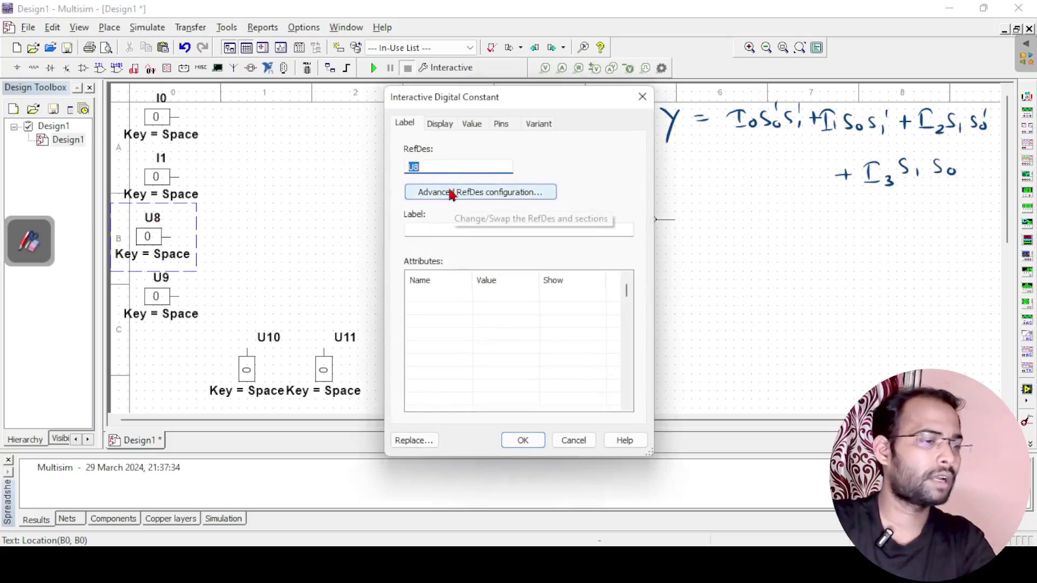
left_click(523, 440)
double_click(162, 282)
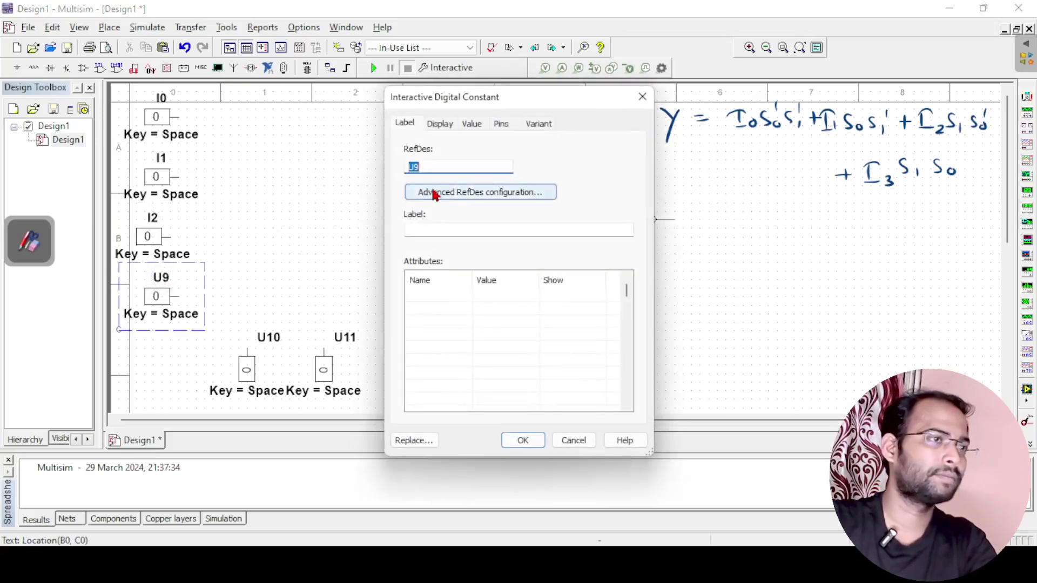
left_click(535, 441)
Rename the two bottom constants, setting the RefDes of U10 to S1 and of U11 to S0
left_click(275, 336)
double_click(274, 336)
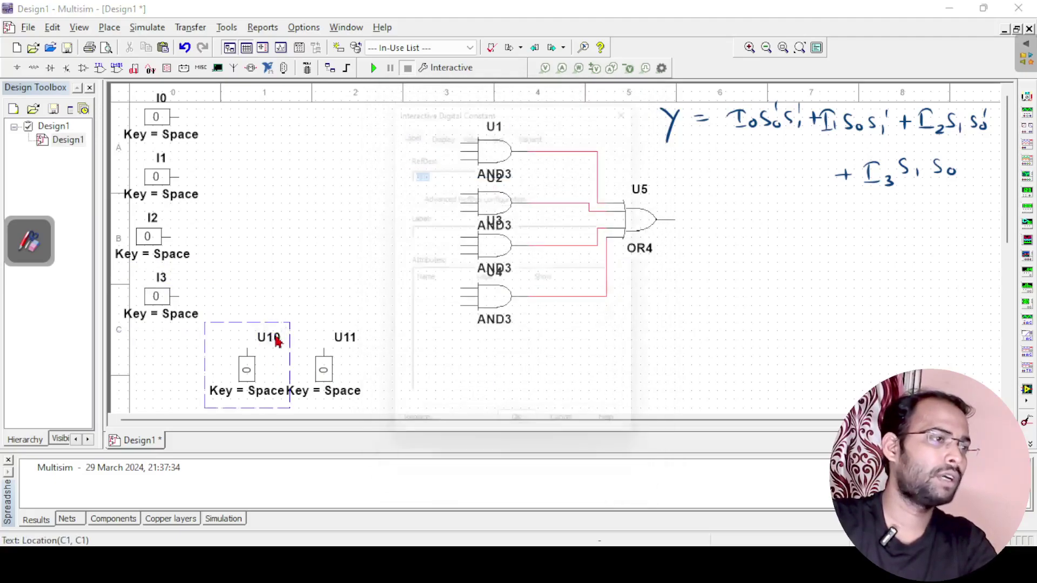
type("S1")
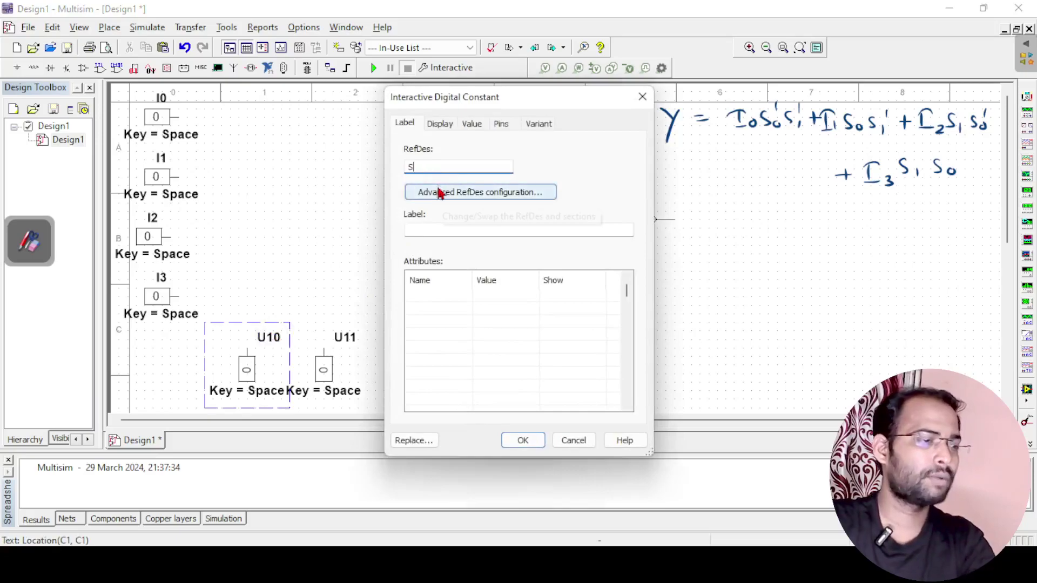
left_click(535, 442)
left_click(348, 343)
double_click(345, 343)
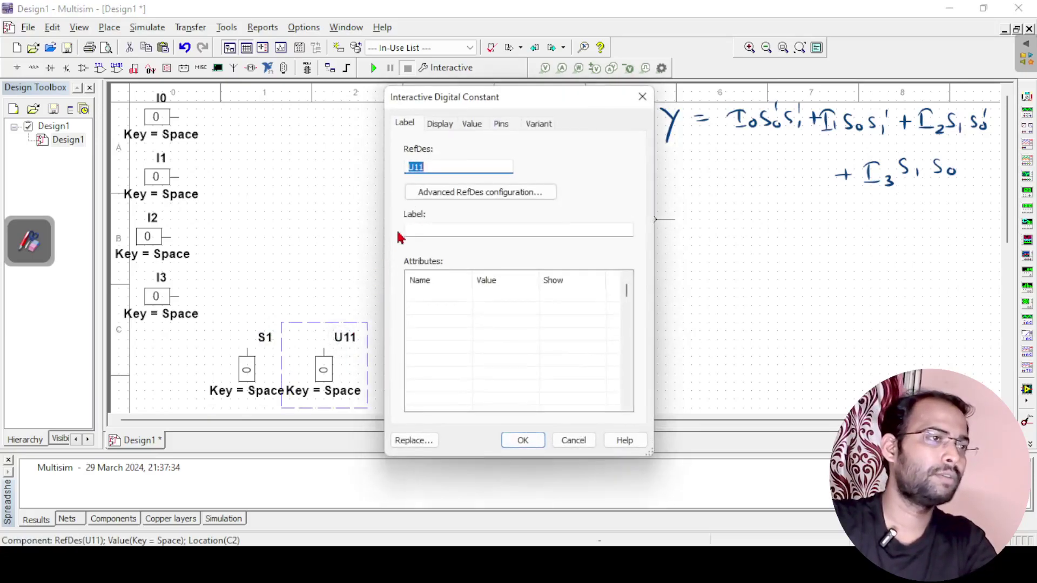
type("S0")
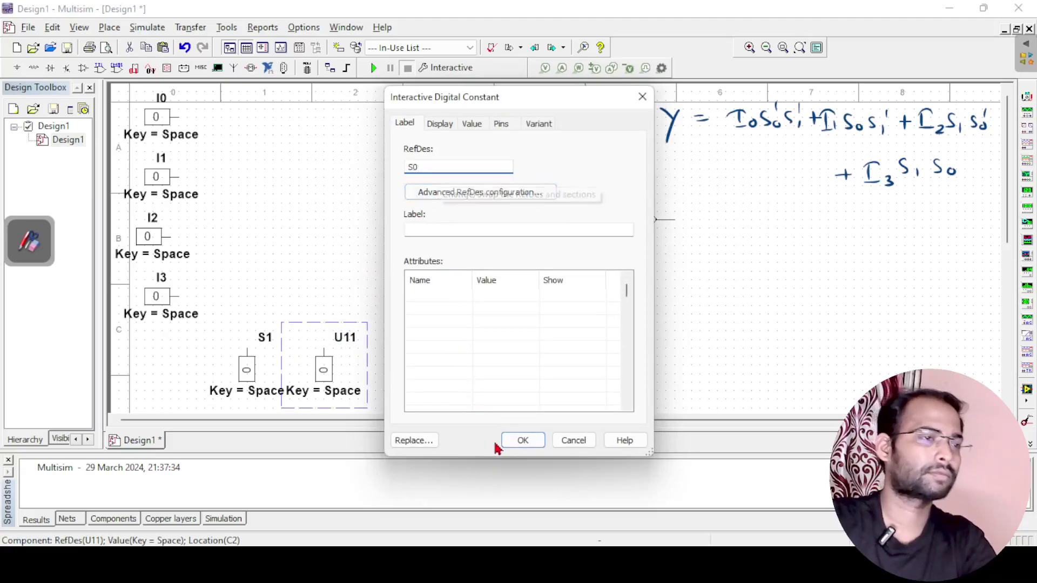
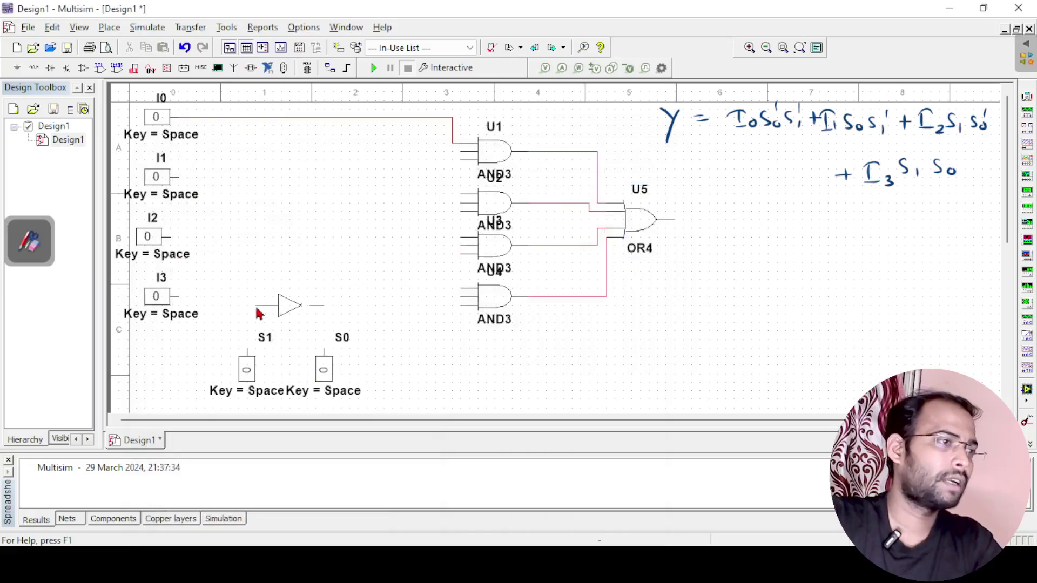
Place two NOT gates side by side above the S1 and S0 constants and end component placement
left_click(242, 315)
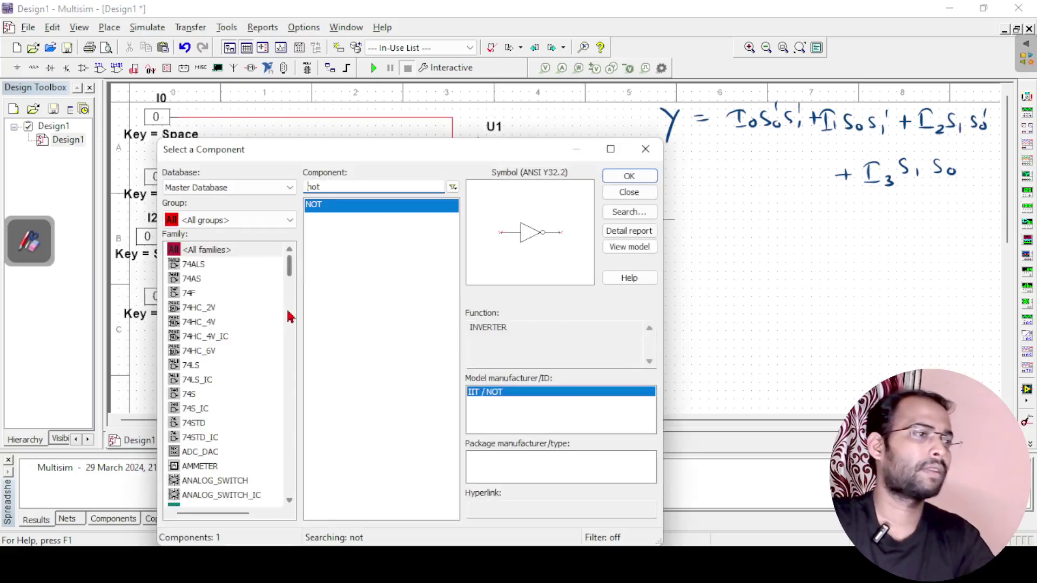
left_click(626, 176)
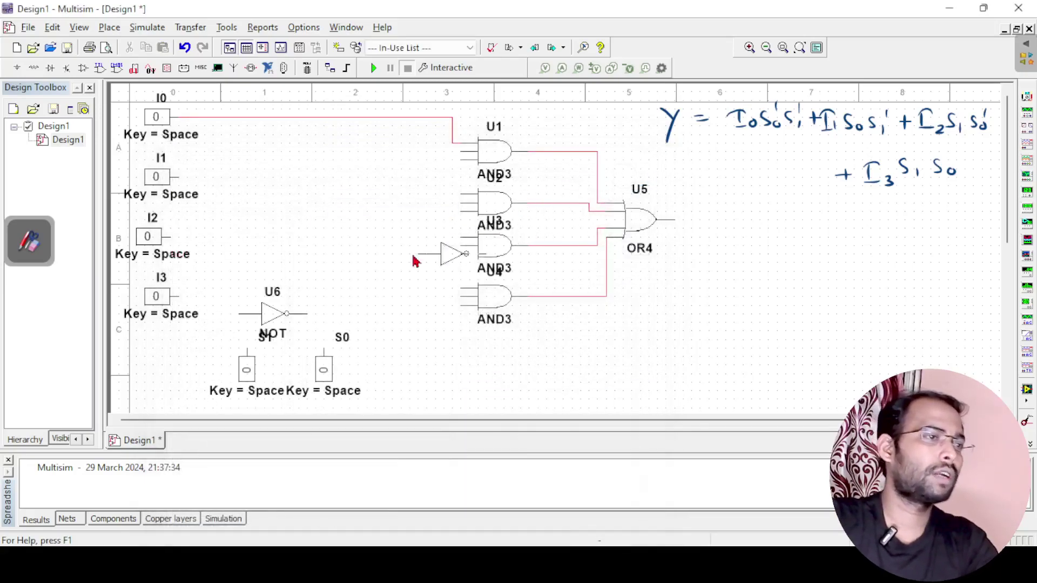
left_click(323, 309)
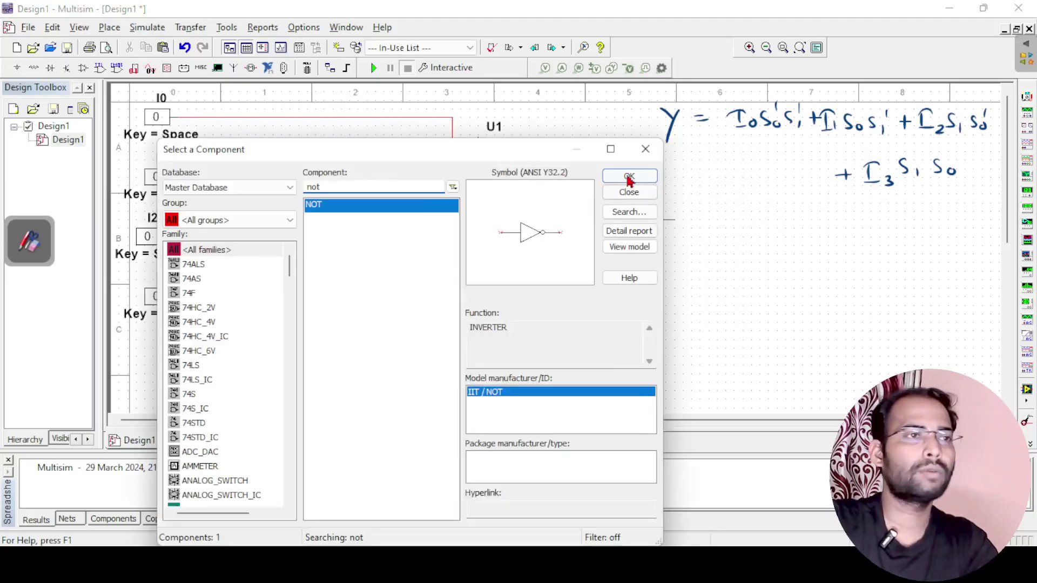
left_click(645, 149)
Rotate NOT gates U6 and U7 by three 90° clockwise turns each so their outputs point upward
left_click(304, 306)
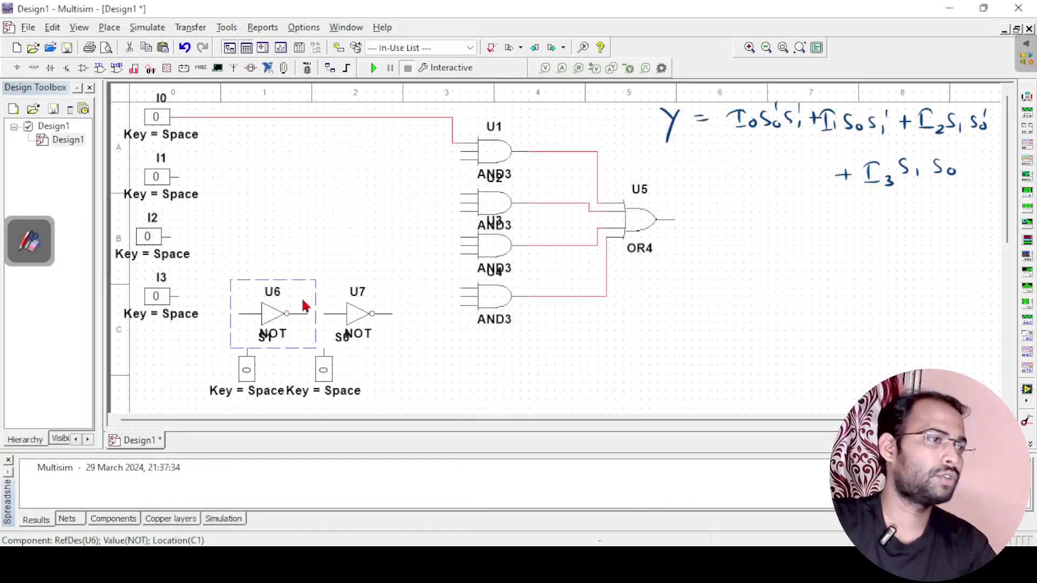
key("ctrl+r")
key("ctrl+r")
key("ctrl+r")
left_click(373, 296)
key("ctrl+r")
key("ctrl+r")
key("ctrl+r")
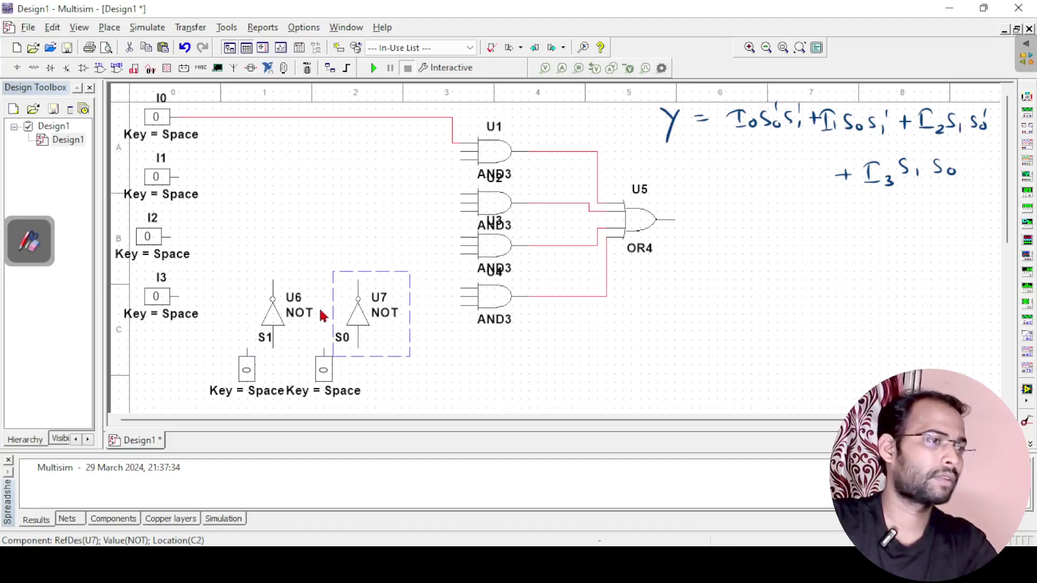
Move NOT gate U6 onto the pin of S1 and NOT gate U7 onto the pin of S0
left_click_drag(291, 296, 259, 297)
left_click_drag(376, 291, 341, 292)
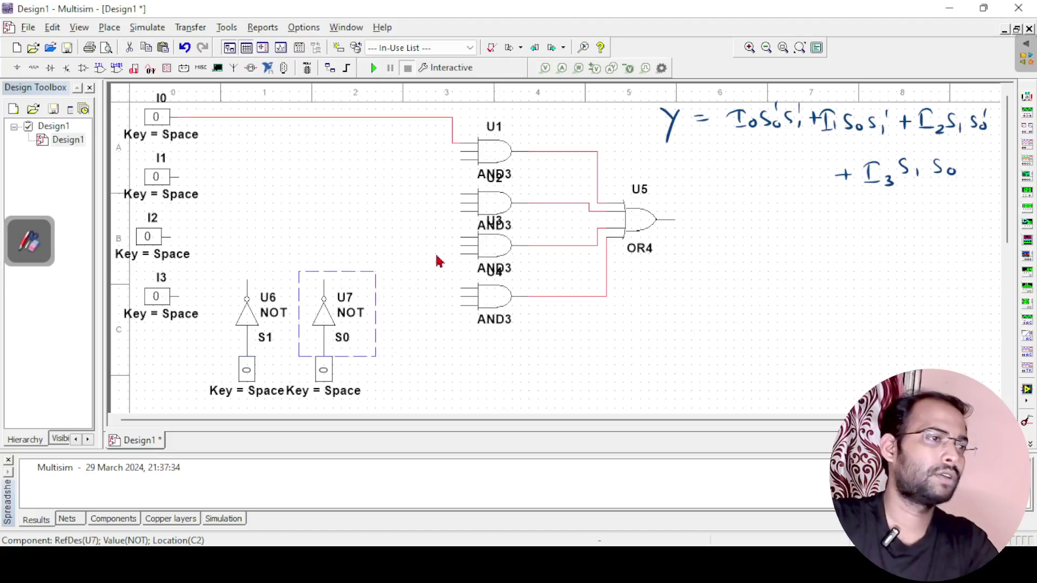
left_click(410, 250)
Wire the U6 output to U1's middle input, the U7 output to U1's bottom input, and I1 to U2's top input
left_click(247, 279)
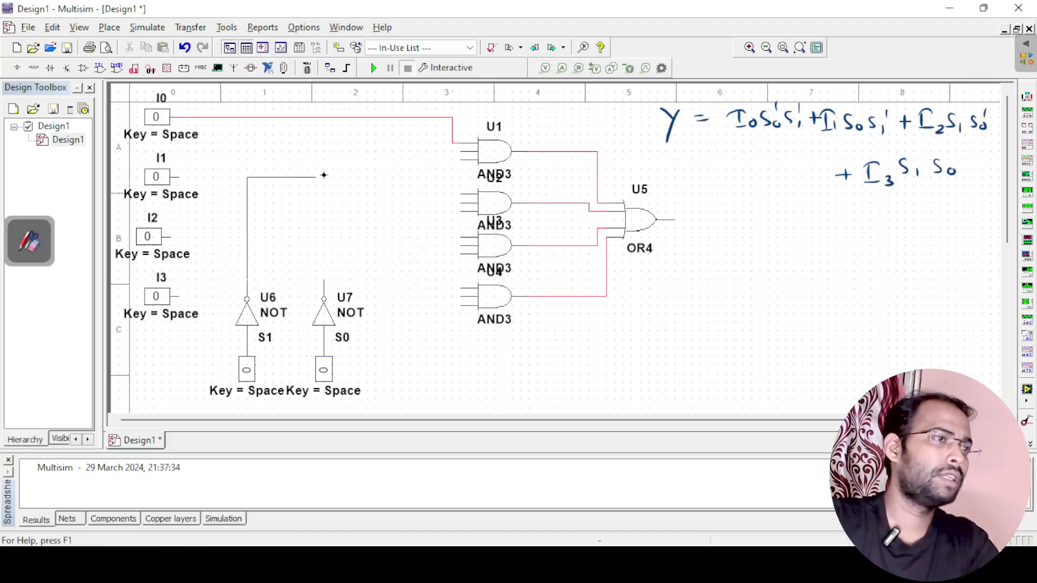
left_click(461, 151)
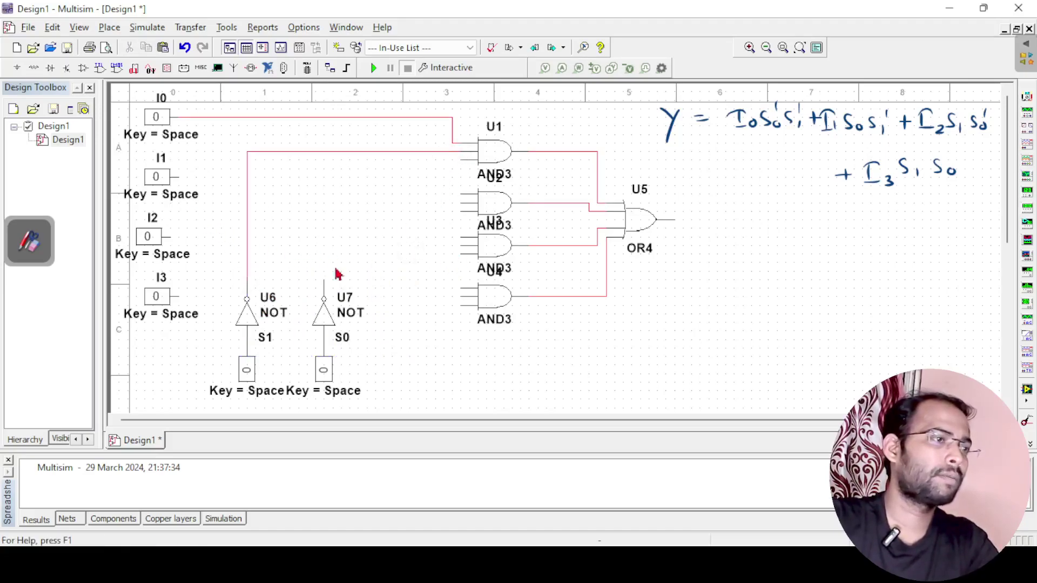
left_click(324, 280)
left_click(462, 160)
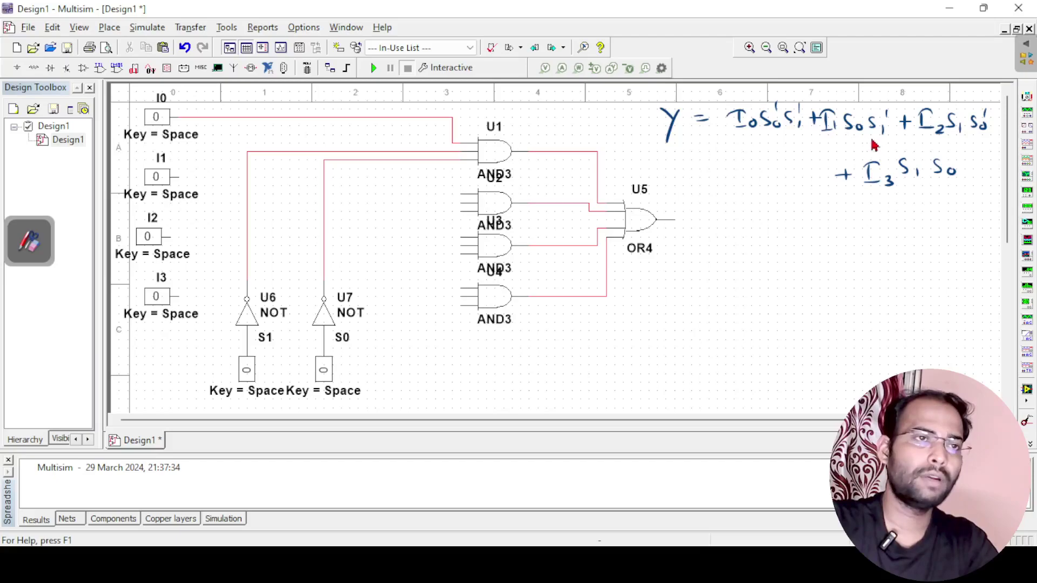
left_click(178, 180)
left_click(461, 194)
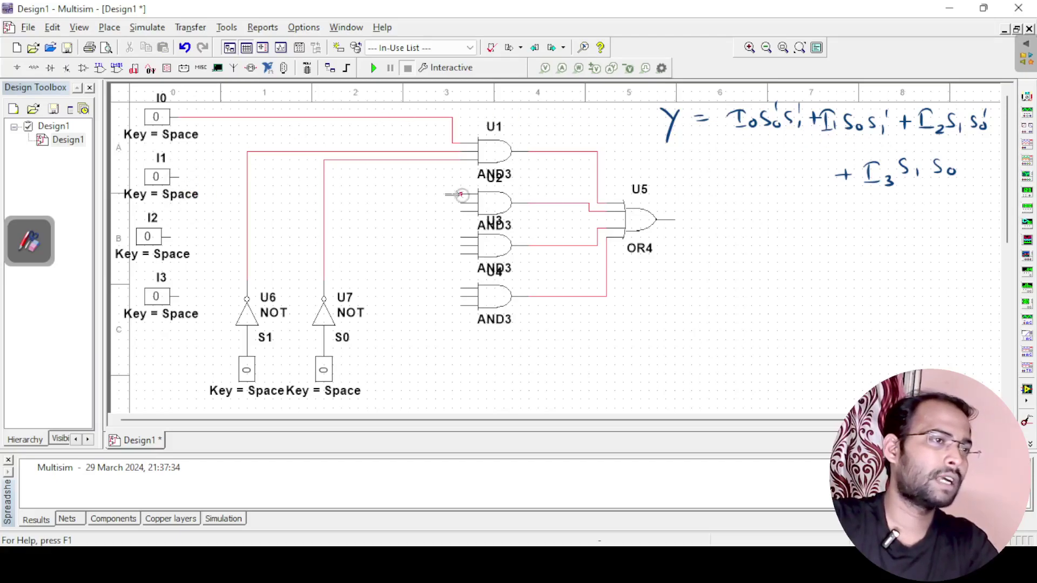
left_click(462, 203)
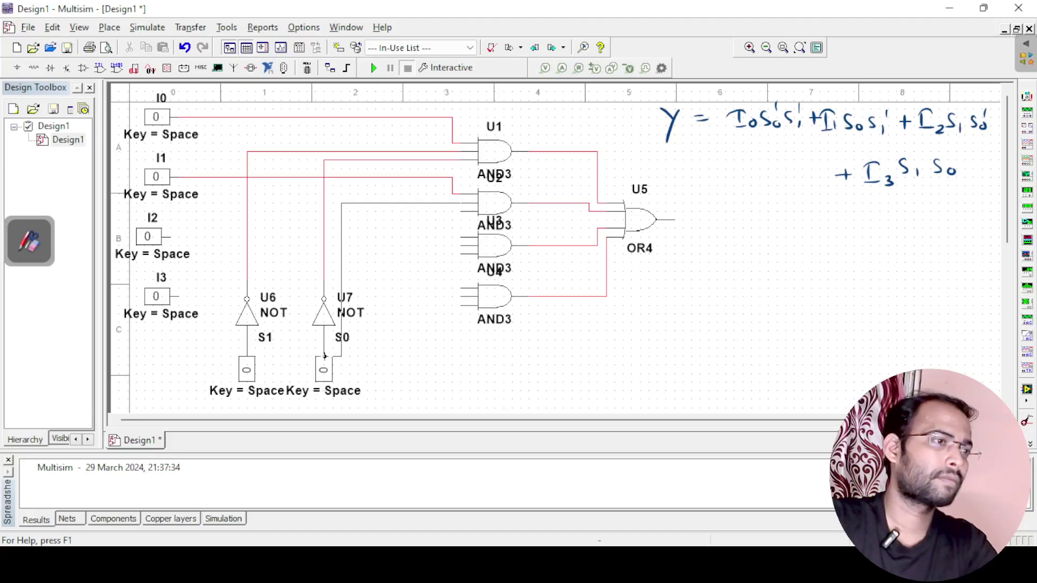
key("Escape")
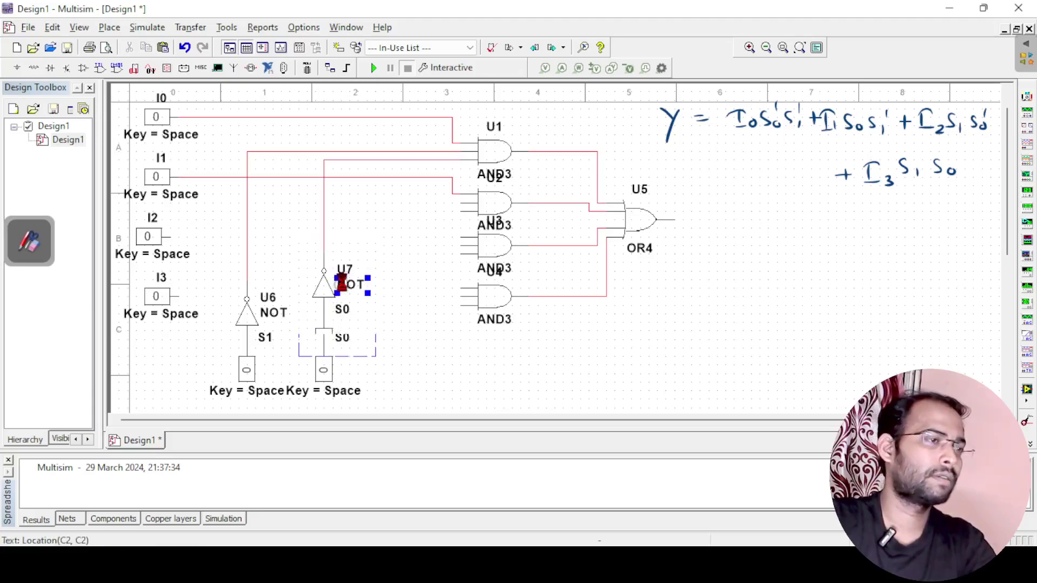
double_click(345, 283)
key("Escape")
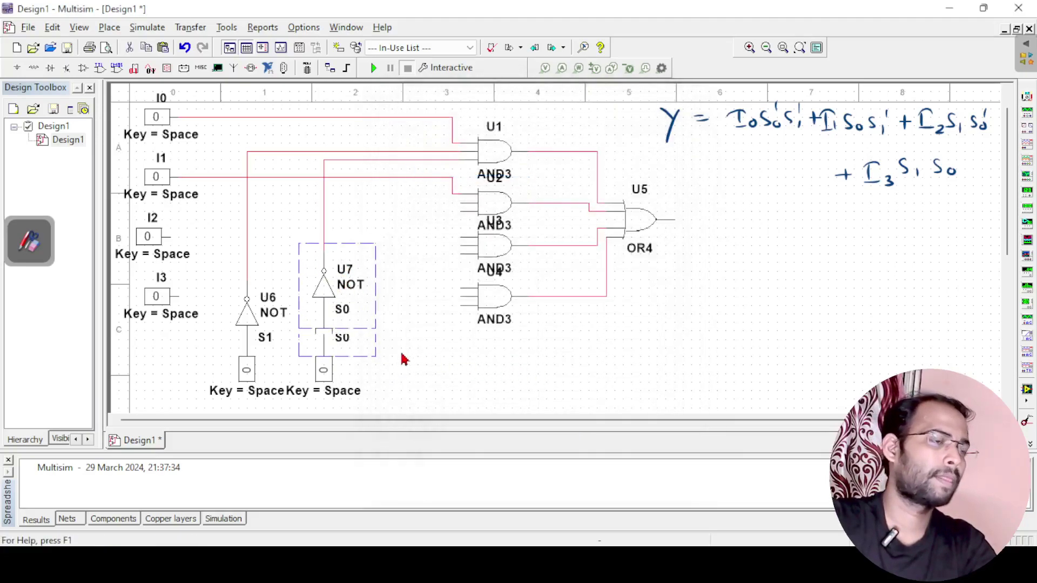
Delete NOT gate U7 and paste a copy of U6 slightly higher above S0, leaving a gap for wiring
scroll(401, 359, "down", 1)
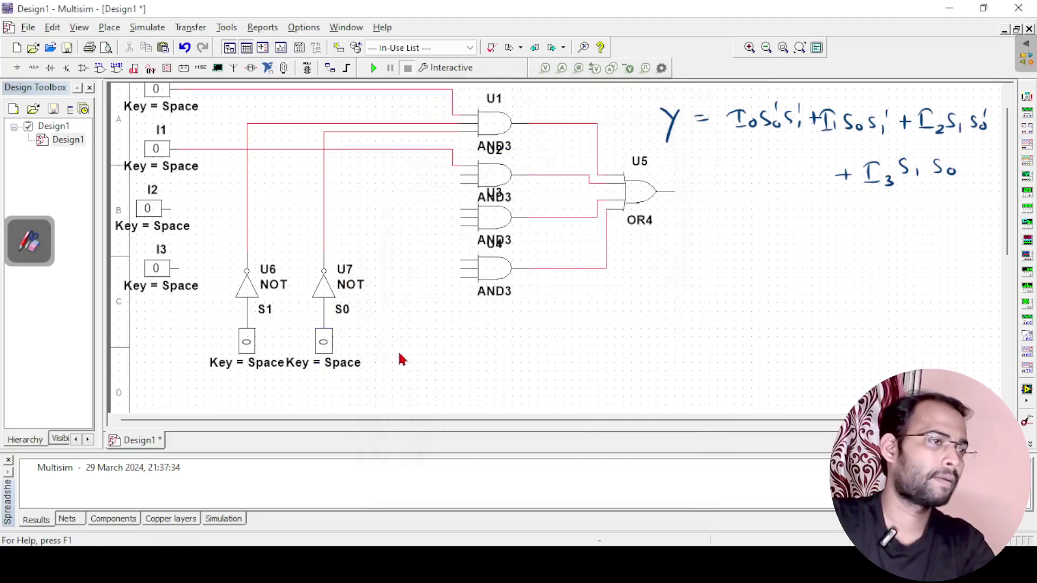
left_click(344, 322)
key("Delete")
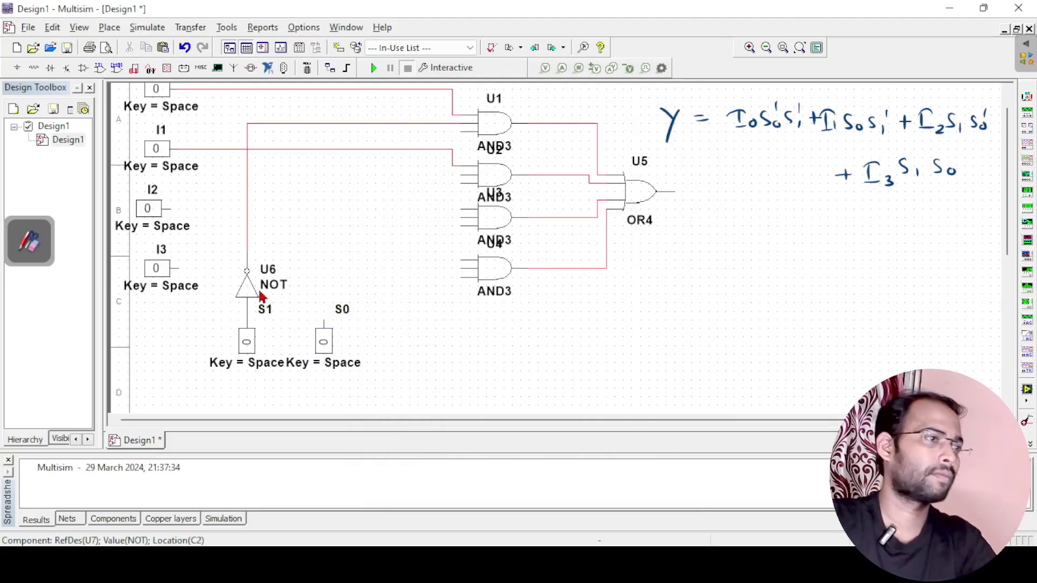
key("ctrl+c")
key("ctrl+v")
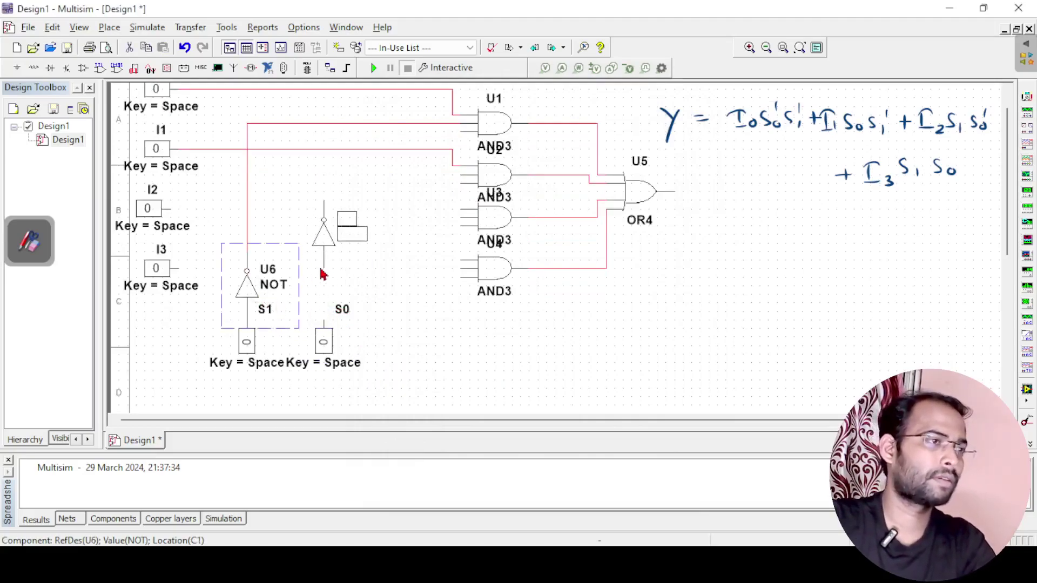
left_click(325, 301)
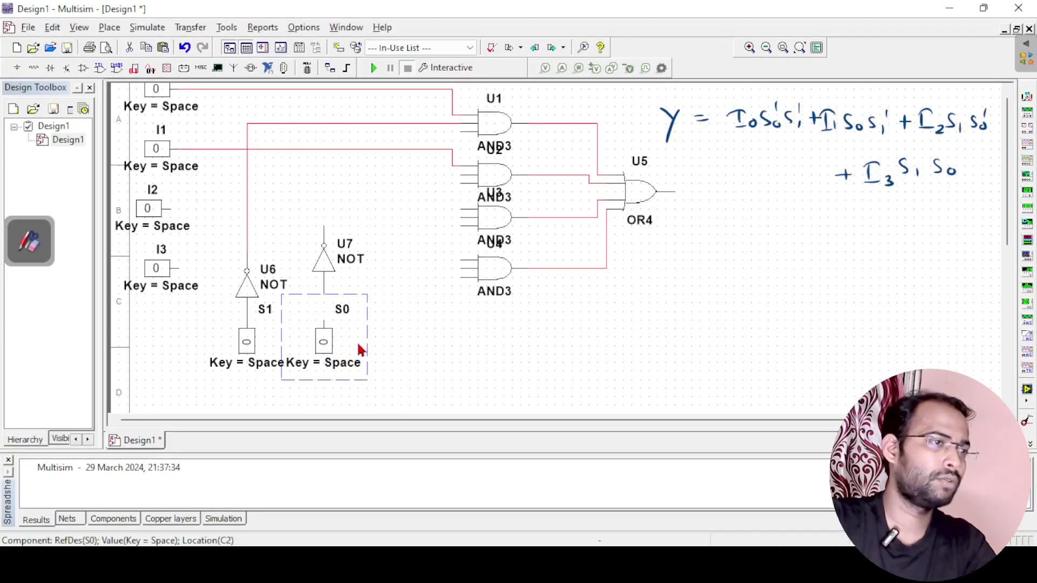
Move constants S0 and S1 further down and align them in one row below the NOT gates
left_click_drag(354, 323, 353, 346)
left_click(351, 376)
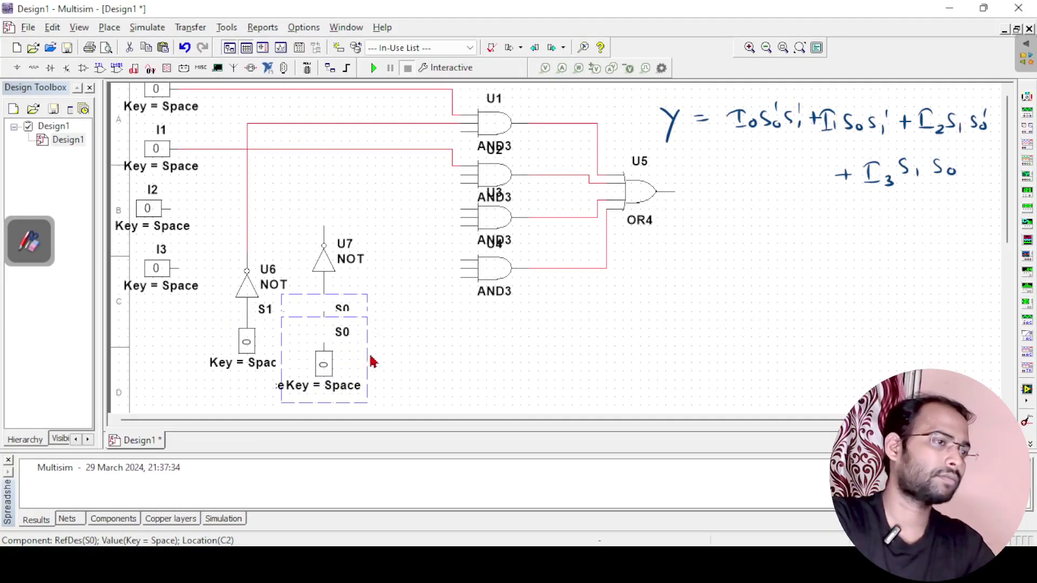
scroll(356, 361, "up", 1)
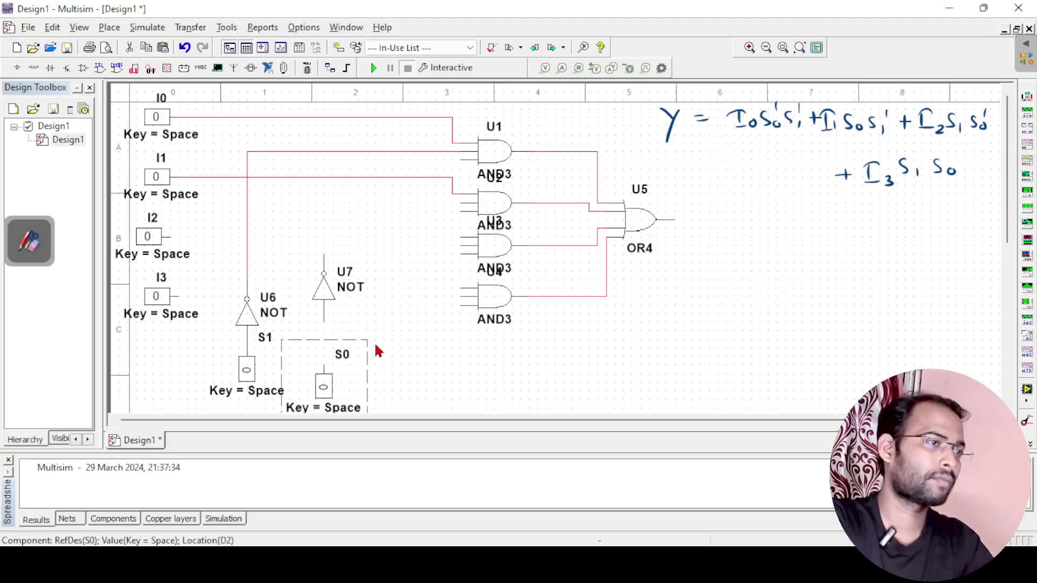
scroll(315, 297, "down", 3)
scroll(316, 297, "down", 2)
scroll(316, 297, "up", 4)
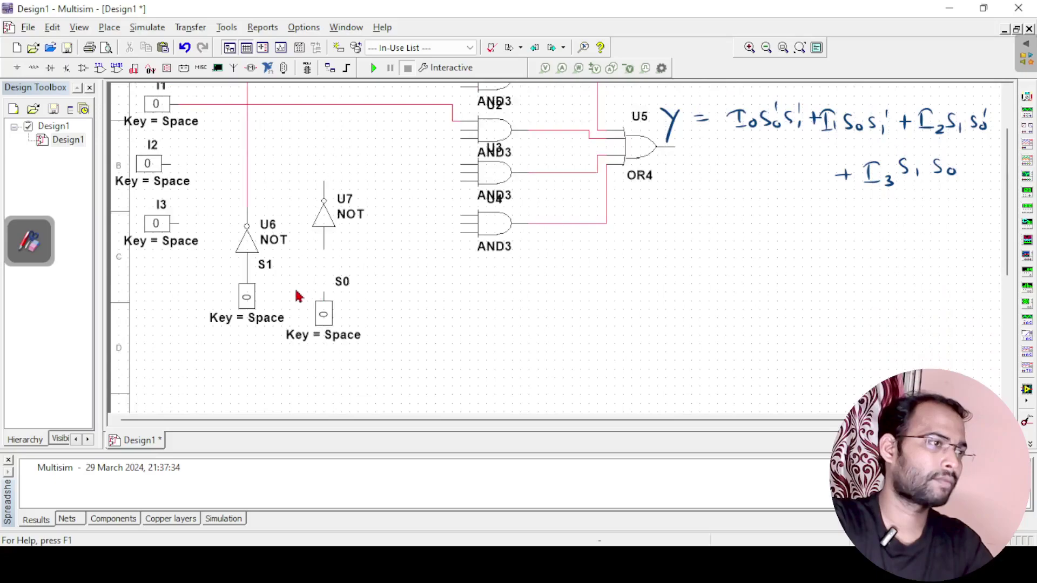
left_click_drag(273, 301, 268, 347)
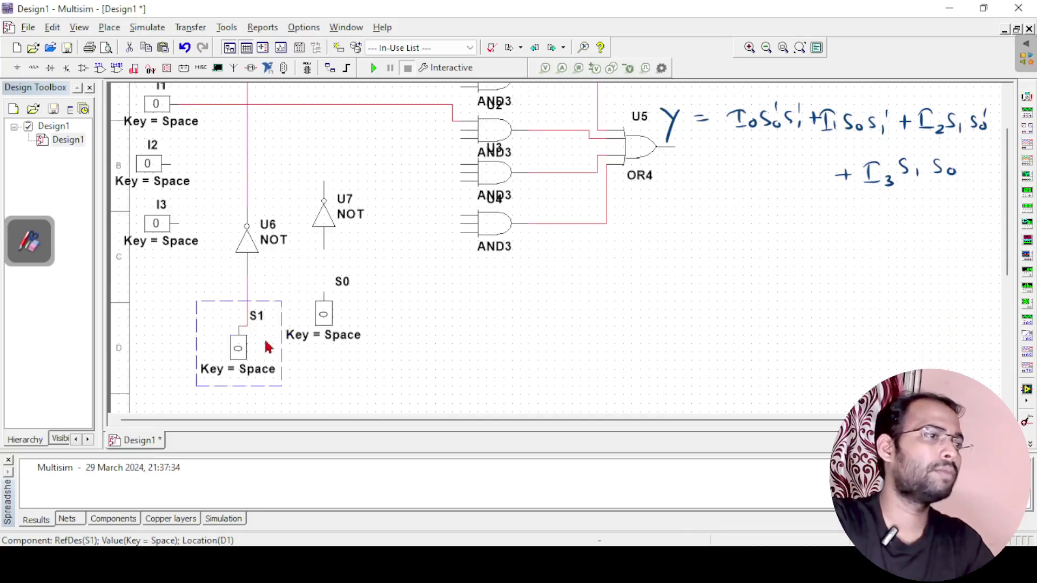
left_click_drag(348, 319, 347, 347)
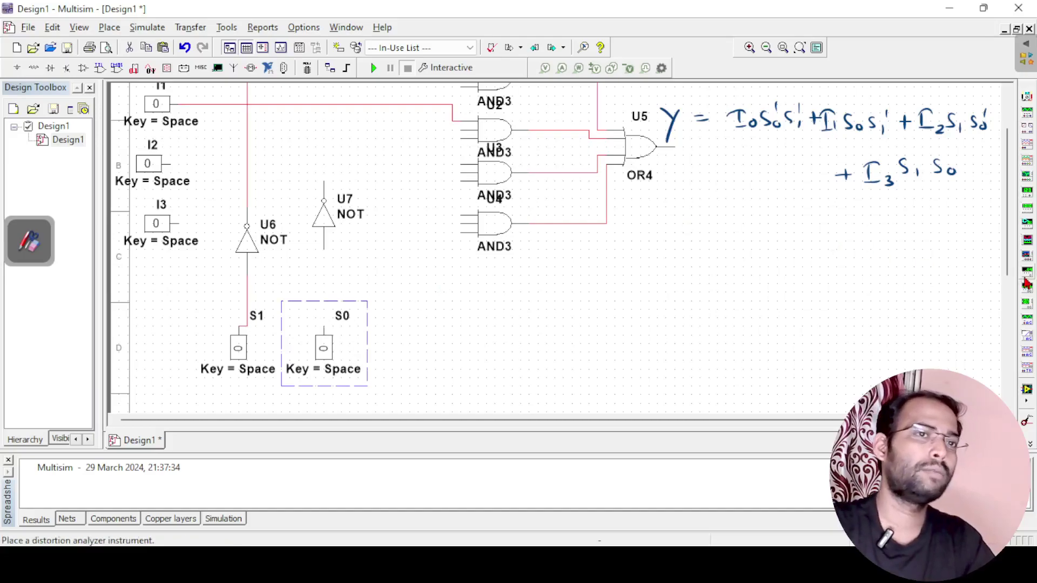
Wire the U7 output to U1's bottom input, and connect the U7 input pin to U2's middle input and S0
scroll(1010, 249, "up", 2)
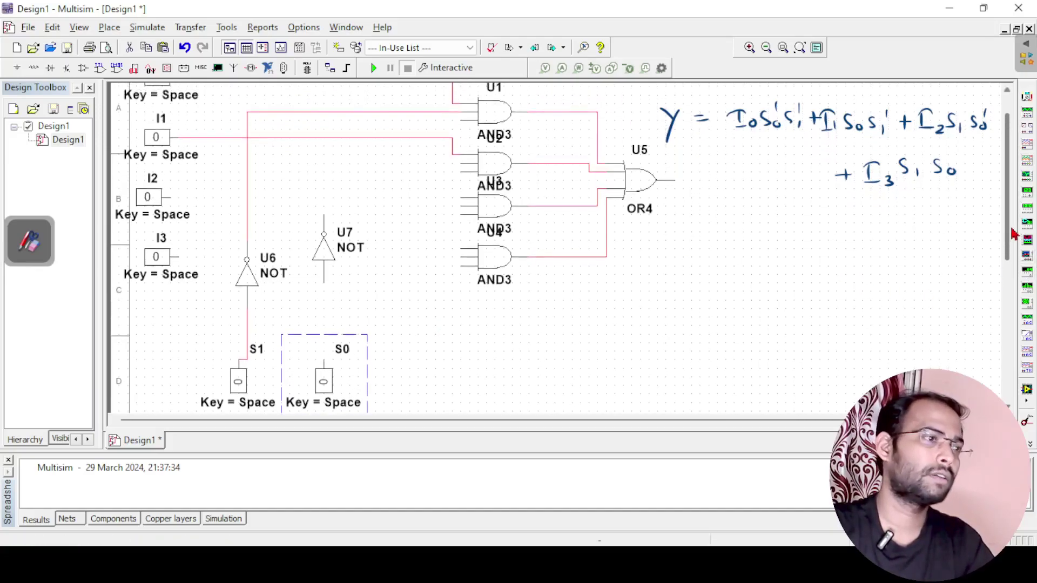
left_click(460, 164)
left_click(324, 284)
left_click(324, 215)
left_click(462, 122)
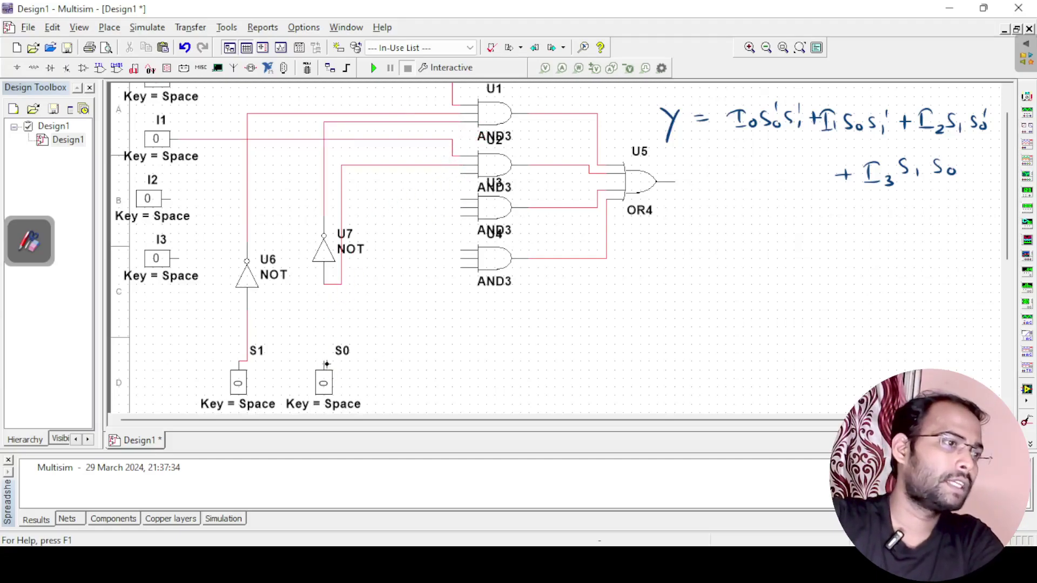
left_click(324, 368)
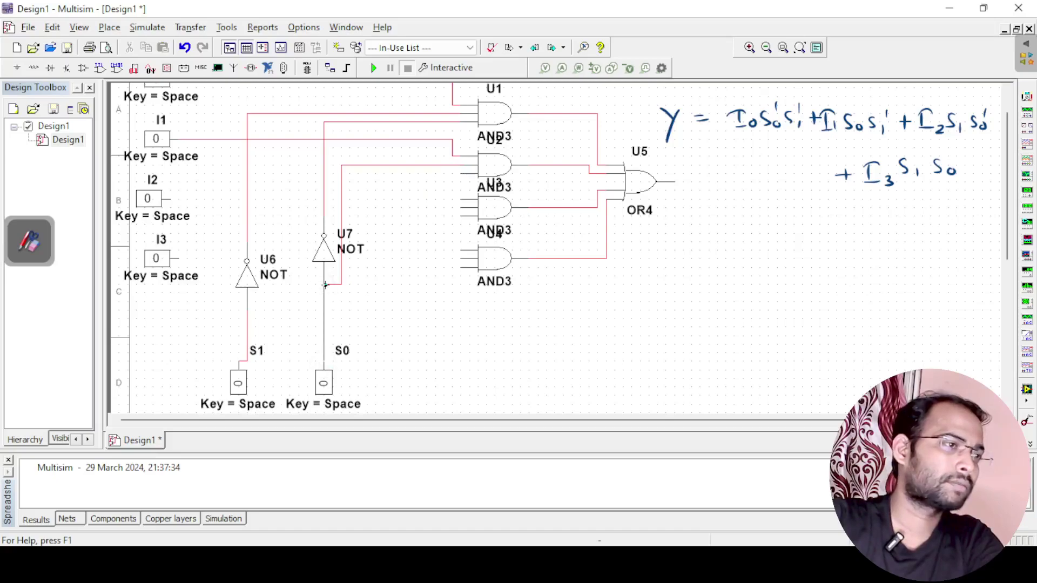
left_click(329, 284)
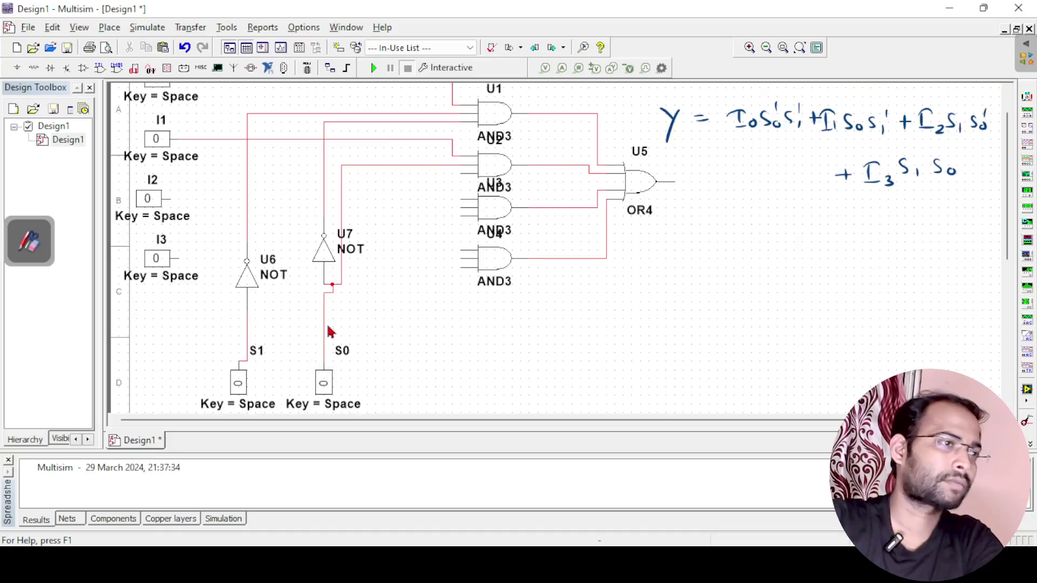
Delete the wires that join the U7 input, U2's middle input and S0
left_click(341, 287)
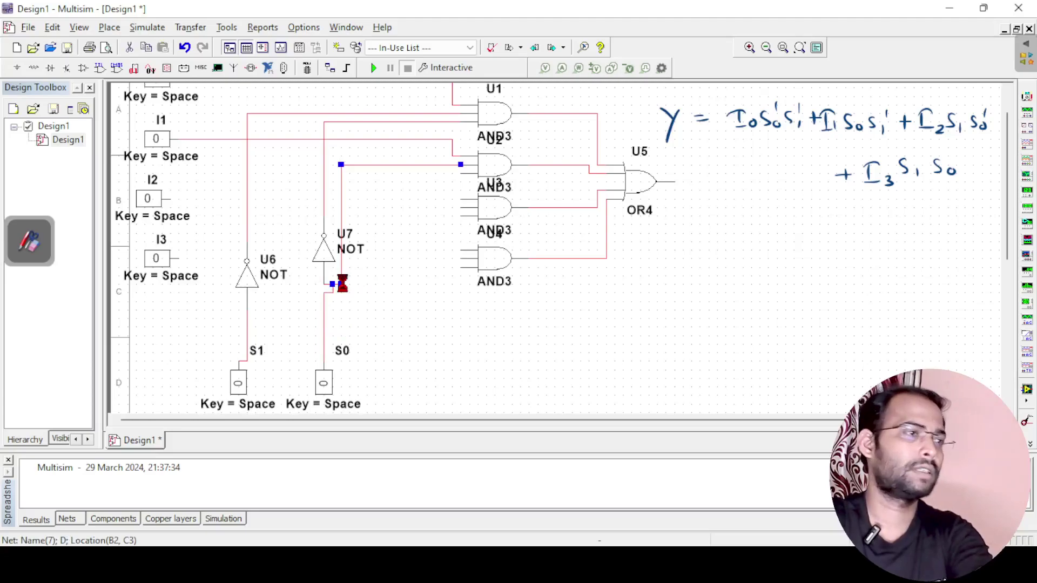
key("Delete")
left_click(328, 296)
key("Delete")
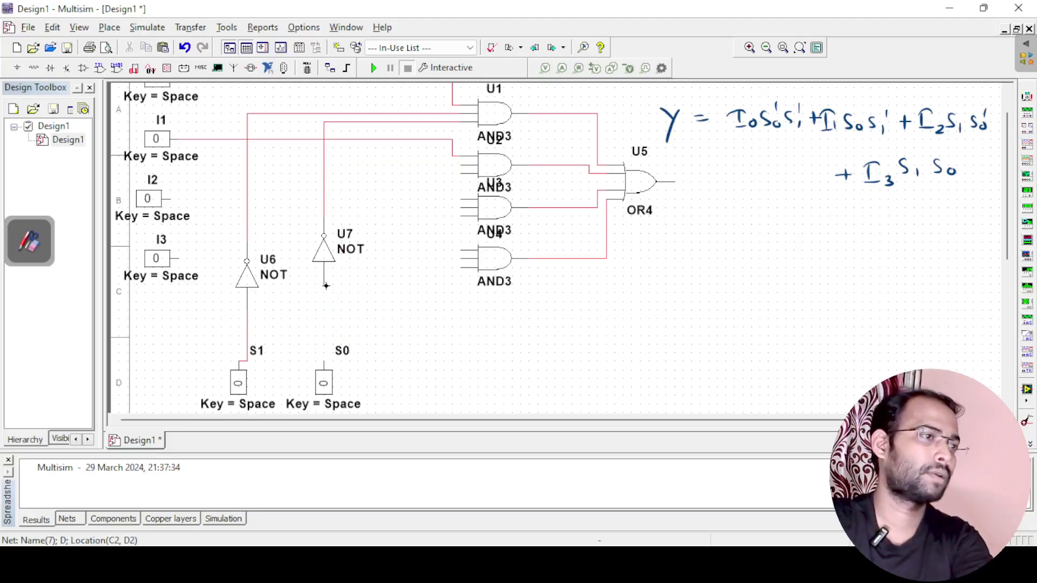
Wire the U7 input straight down to S0 and connect U2's middle input to a junction on that wire
left_click(324, 283)
left_click(323, 361)
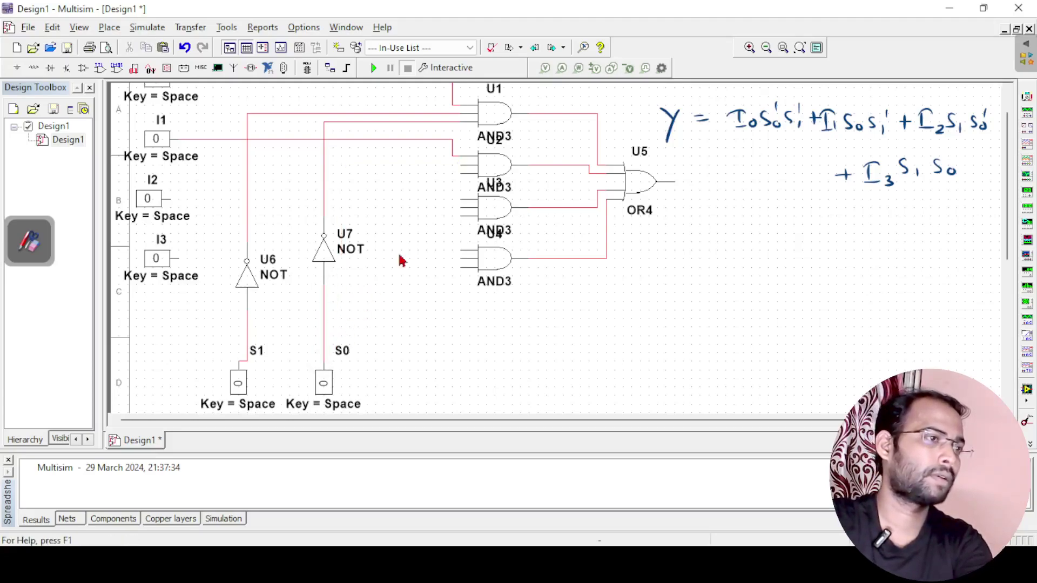
left_click(460, 165)
left_click(327, 318)
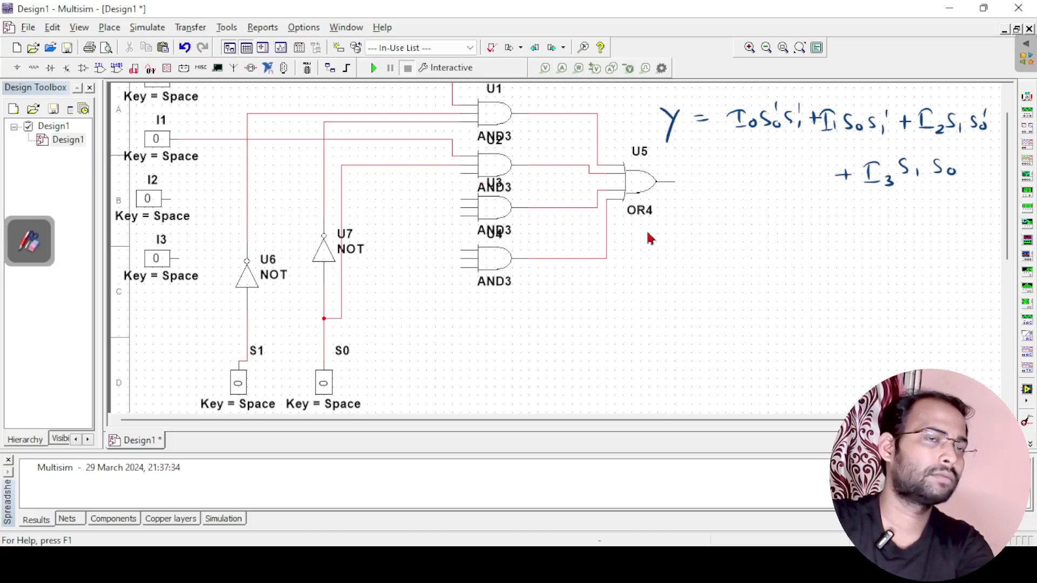
Wire U2's bottom input to a junction on the U6 output line so it receives the inverted S1
mouse_move(1010, 252)
left_mouse_down()
mouse_move(1011, 233)
mouse_move(1004, 244)
left_mouse_up()
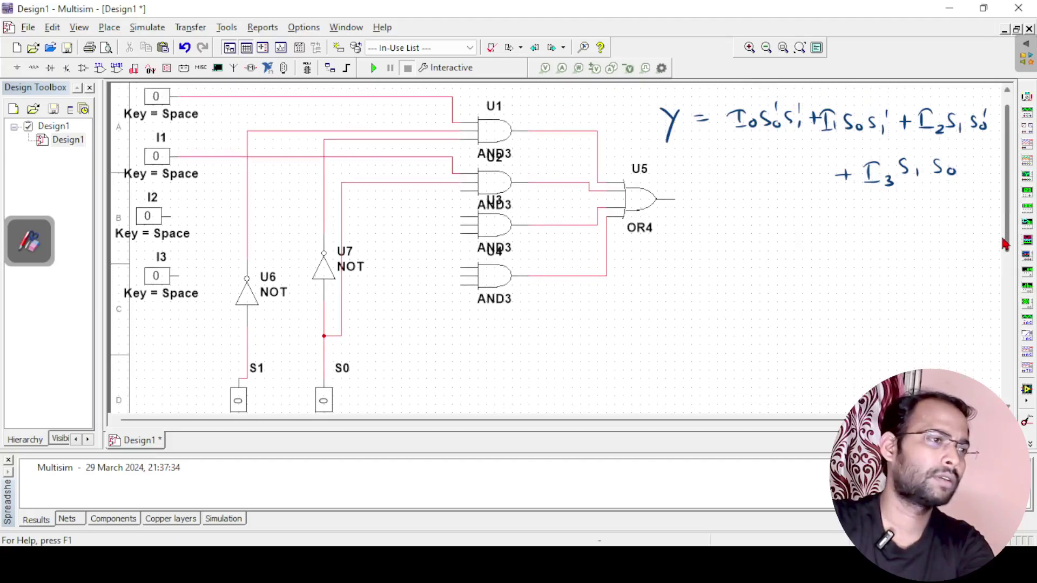
left_click(462, 190)
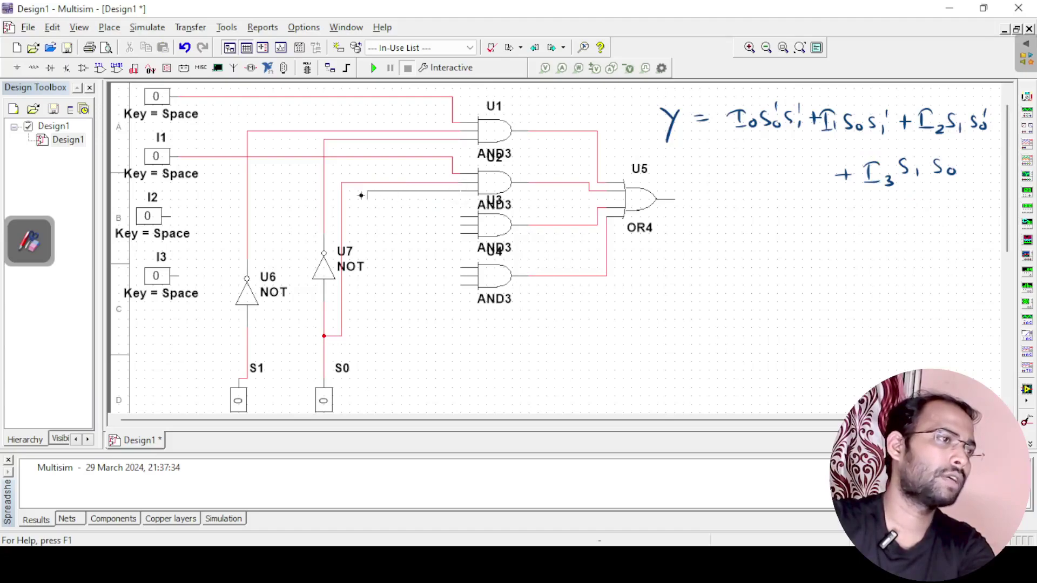
left_click(247, 190)
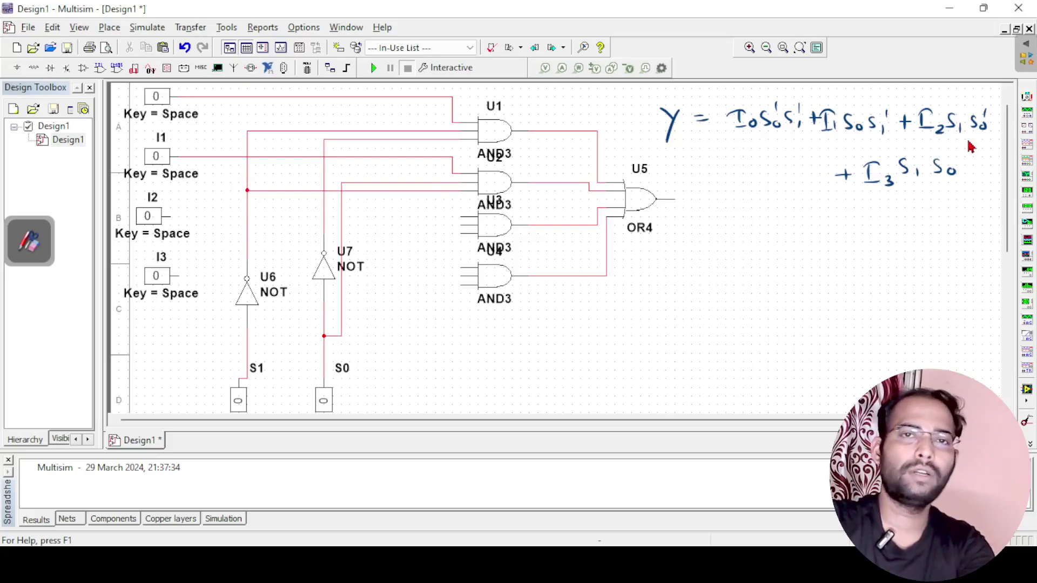
Wire U3's top input to I2, its middle input to the S1 line, and its bottom input to the U7 output line
left_click(169, 216)
left_click(460, 216)
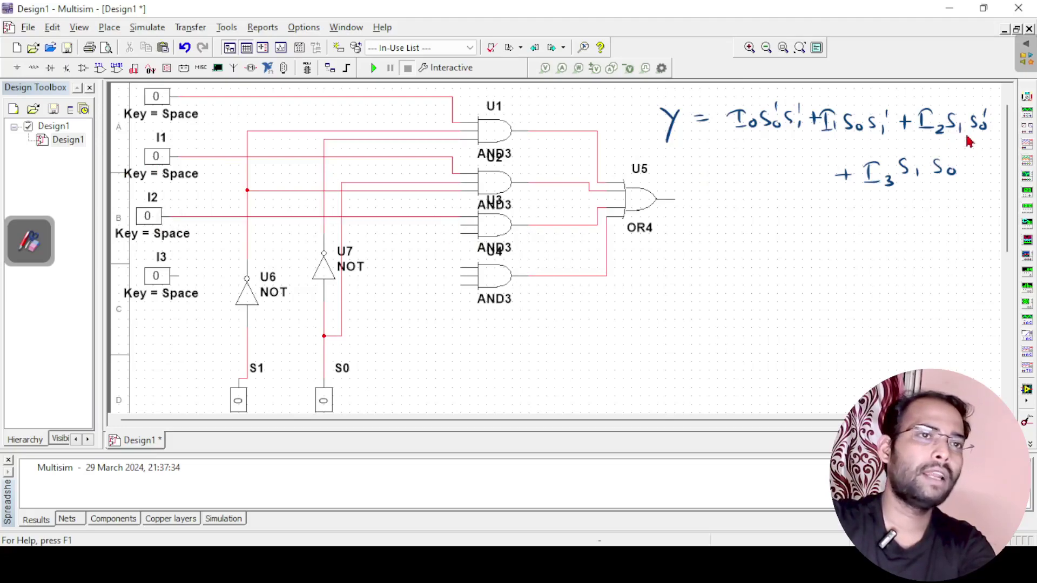
left_click(460, 226)
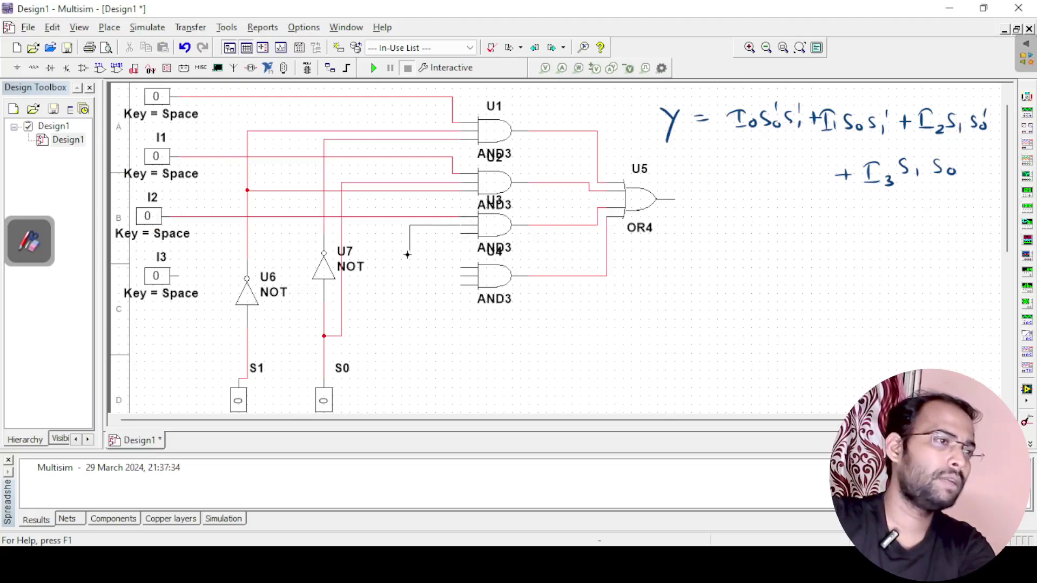
left_click(247, 343)
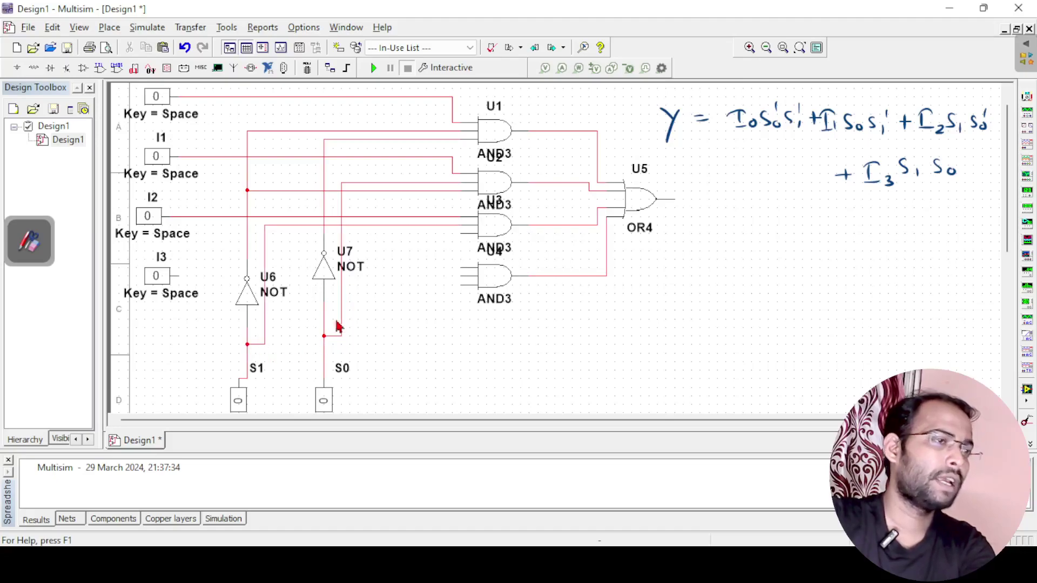
left_click(460, 233)
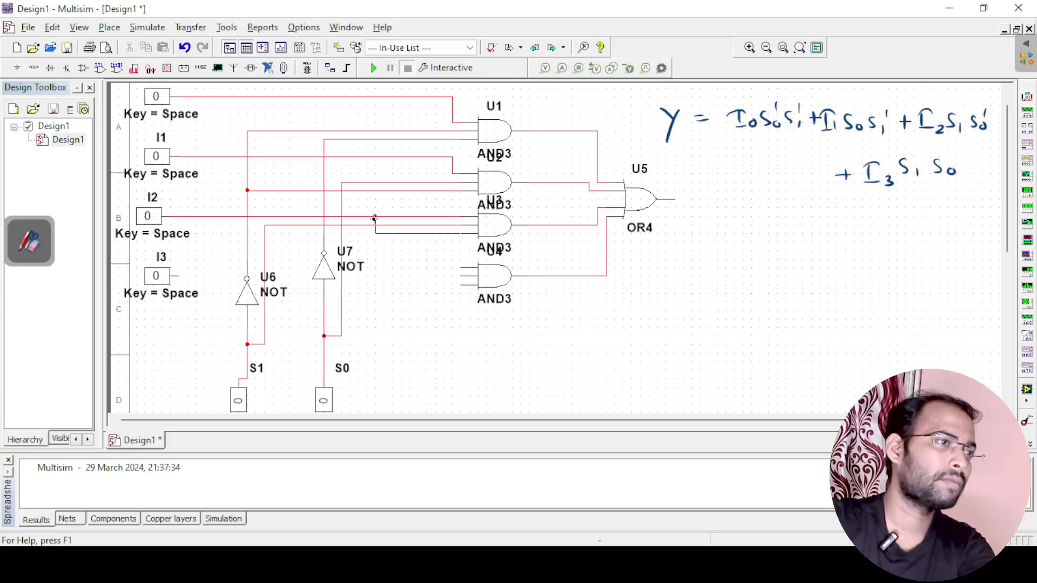
left_click(351, 139)
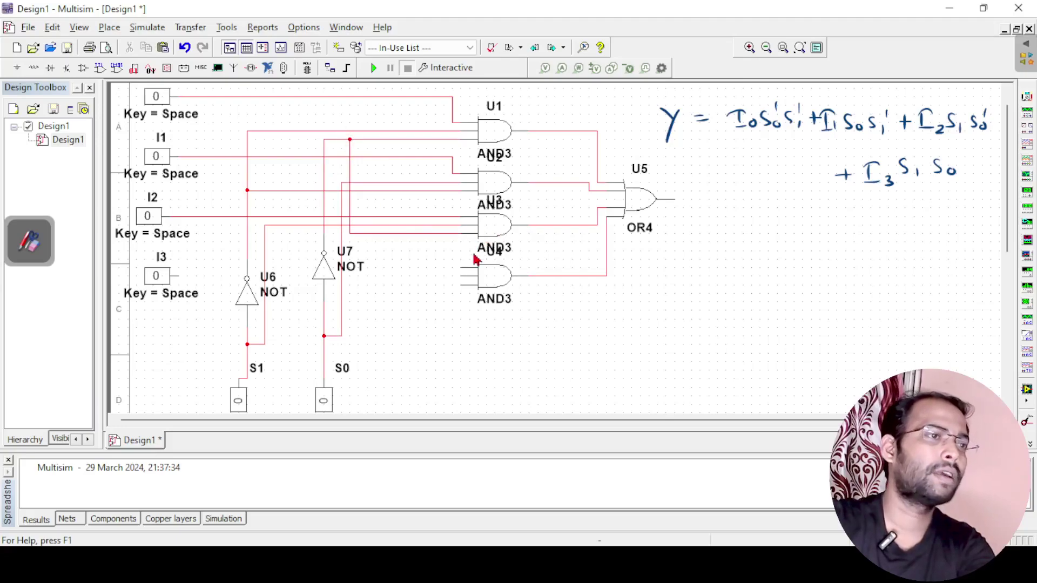
Wire U4's top input to I3, its middle input to the S1 line, and its bottom input to the S0 line
left_click(179, 275)
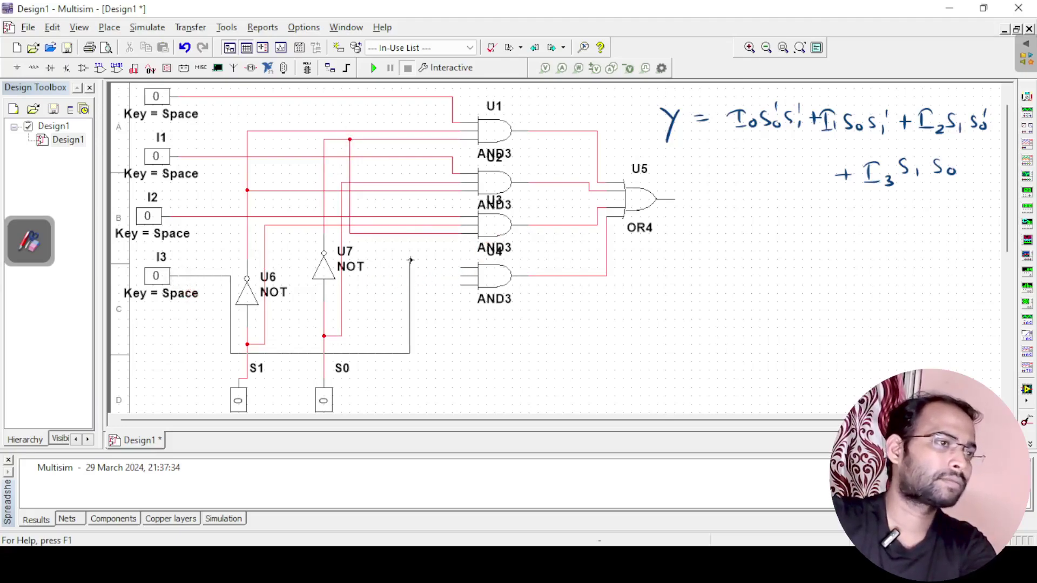
left_click(457, 268)
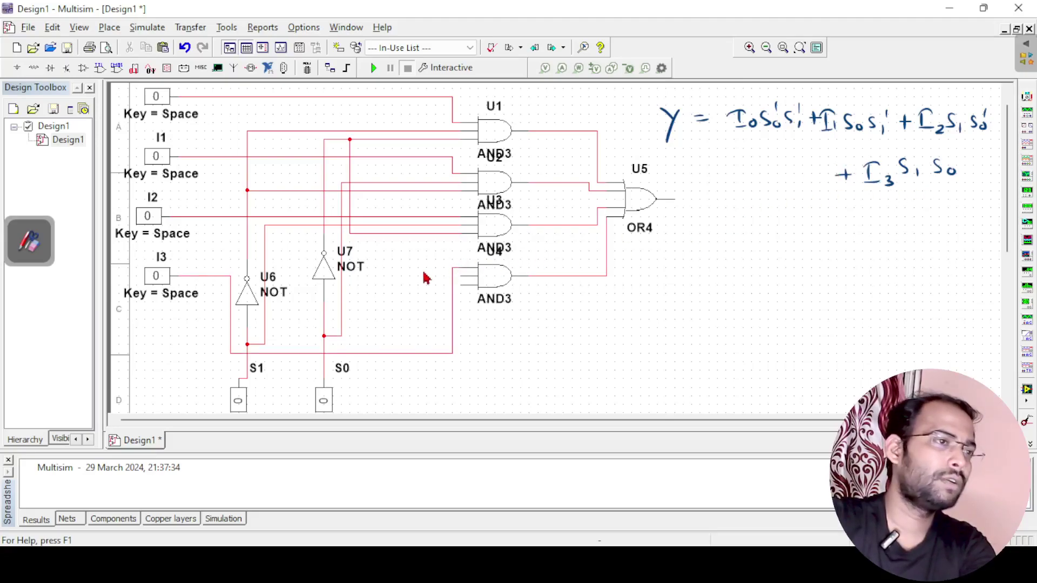
left_click(462, 276)
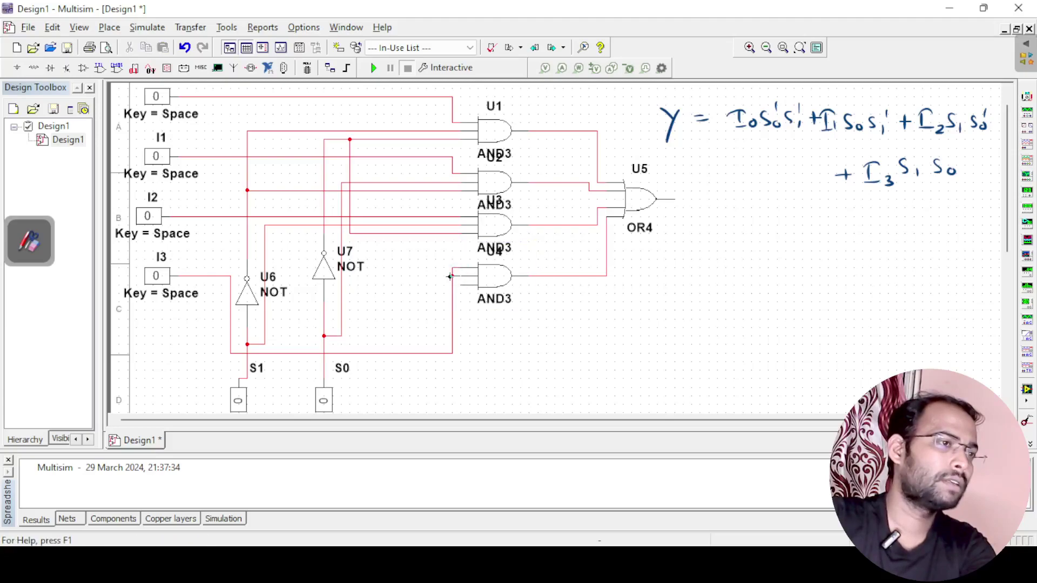
left_click(264, 335)
left_click(461, 285)
left_click(340, 318)
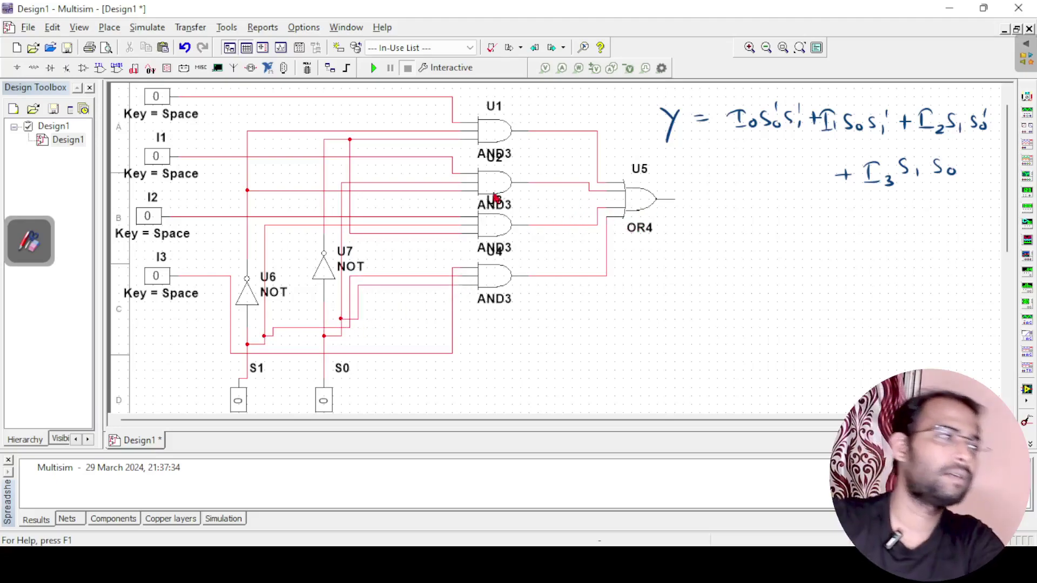
Find PROBE_RED by searching all component groups, place it beyond U5, and wire it to the U5 output
left_click(16, 68)
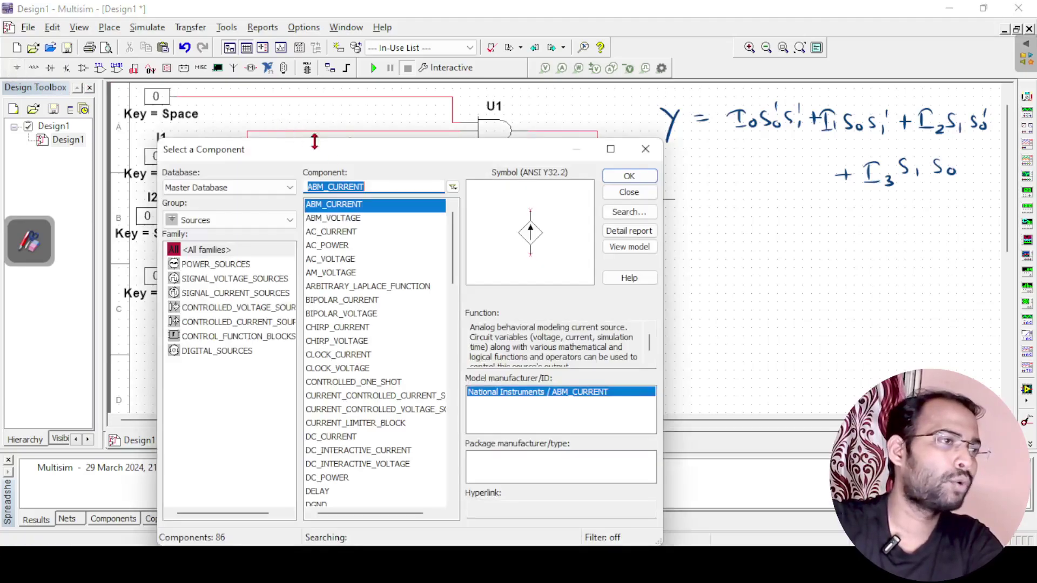
left_click(278, 220)
left_click(230, 236)
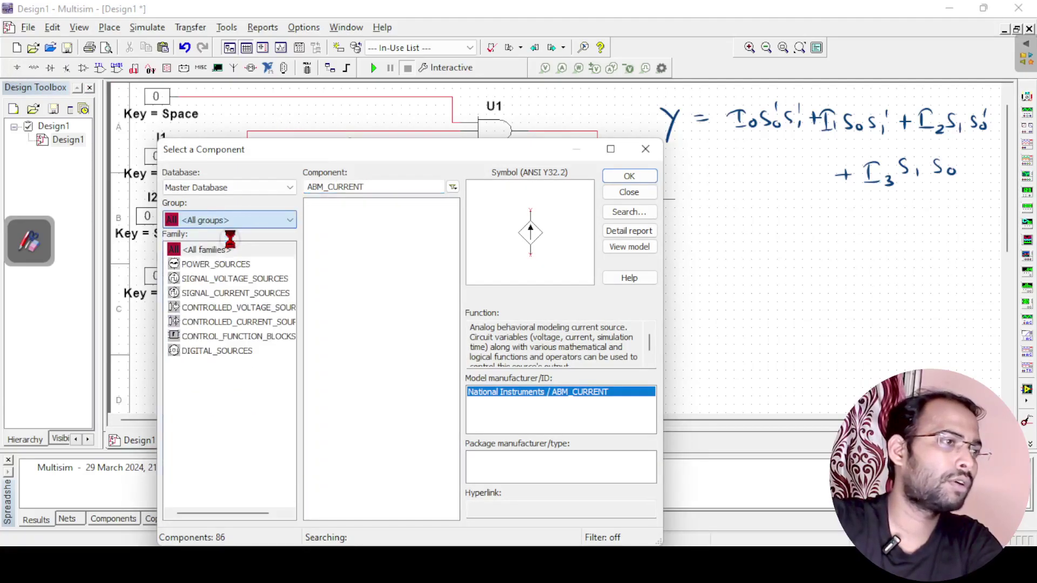
double_click(364, 185)
type("not")
left_click_drag(341, 186, 308, 187)
type("prob")
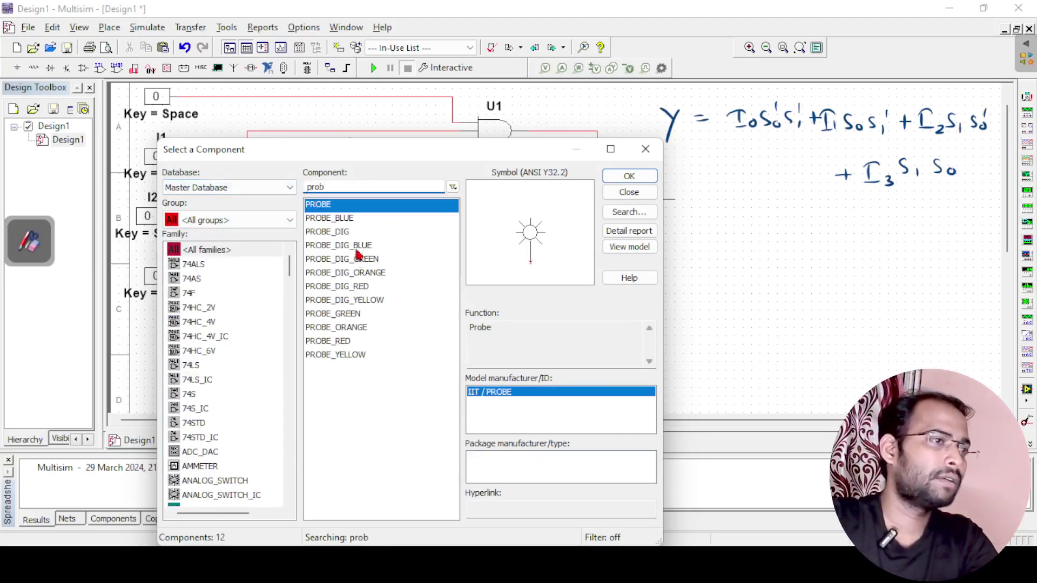
left_click(348, 341)
left_click(628, 177)
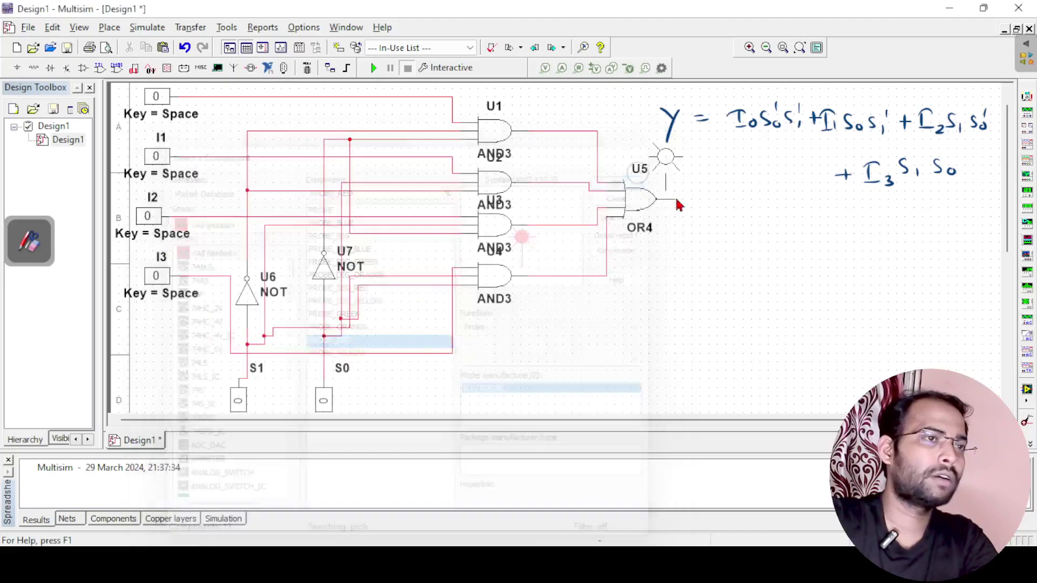
left_click(735, 200)
key("Escape")
left_click(674, 198)
left_click(734, 190)
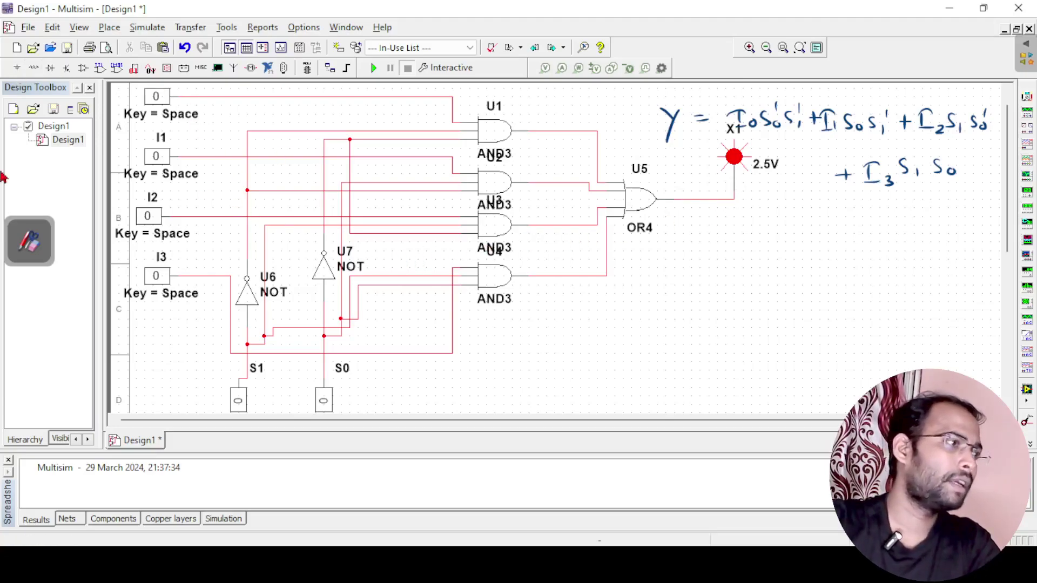
Handwrite a truth table below the equation mapping S1 S0 to Y: 00 to I0, 01 to I1, 10 to I2, 11 to I3
left_click(30, 241)
left_click(28, 69)
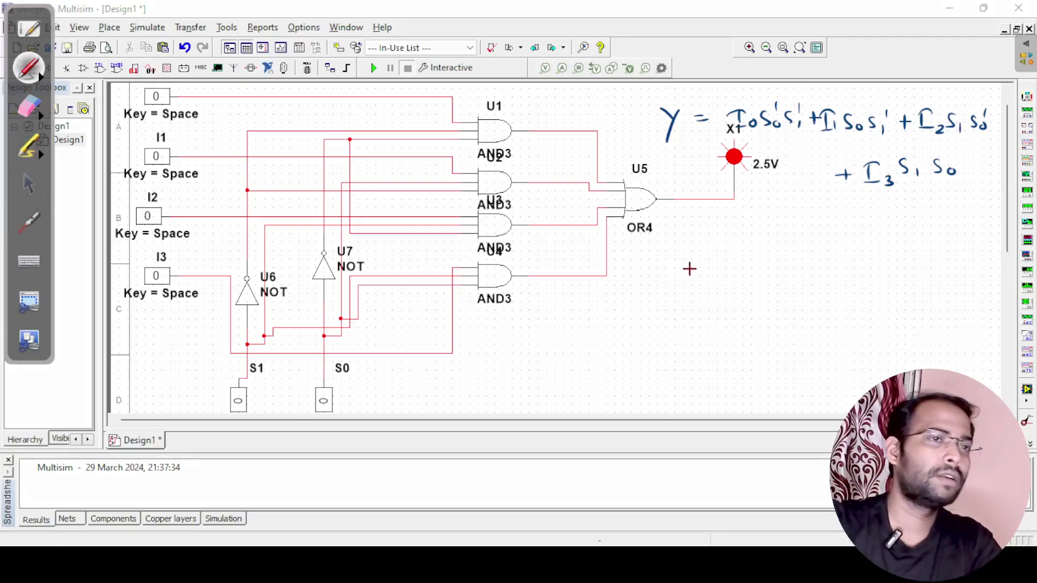
left_click_drag(779, 232, 744, 367)
left_click_drag(690, 266, 831, 259)
left_click_drag(780, 235, 784, 248)
mouse_move(790, 232)
left_mouse_down()
mouse_move(695, 284)
mouse_move(792, 289)
left_mouse_up()
left_click_drag(696, 316, 699, 306)
left_click_drag(712, 305, 712, 316)
left_click_drag(783, 320, 794, 328)
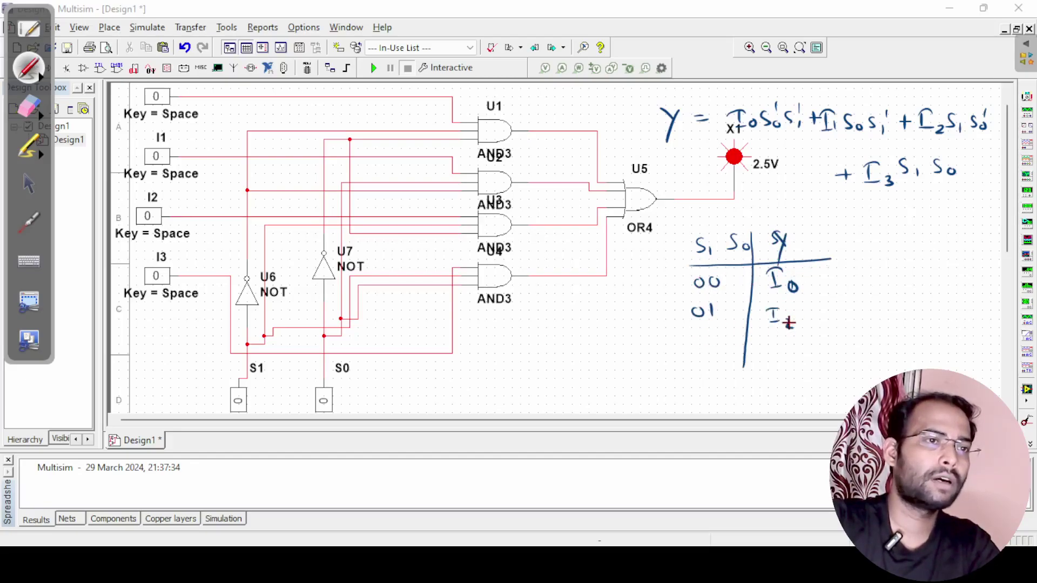
left_click_drag(772, 341, 800, 358)
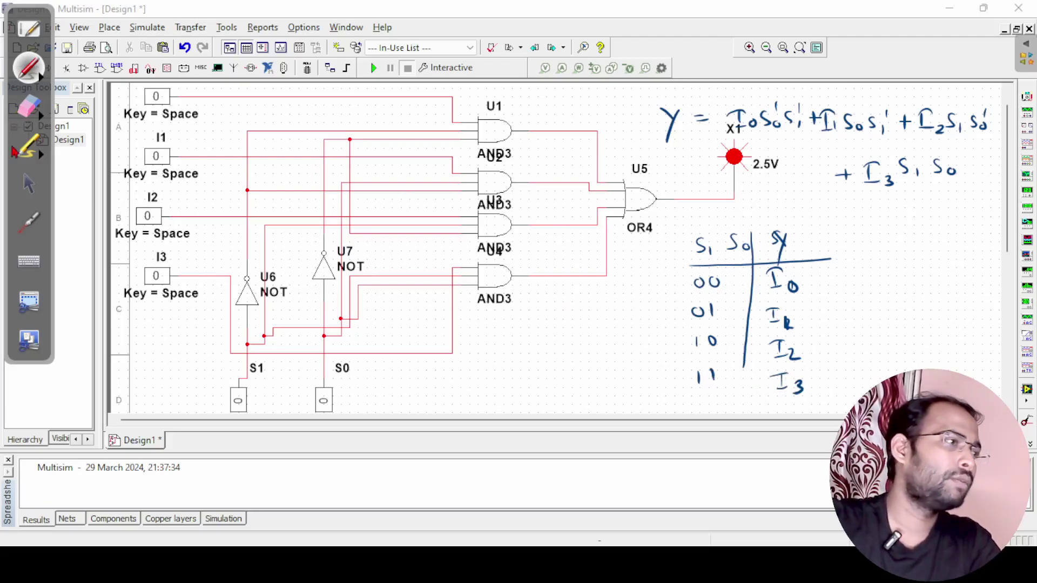
left_click(29, 185)
left_click(26, 19)
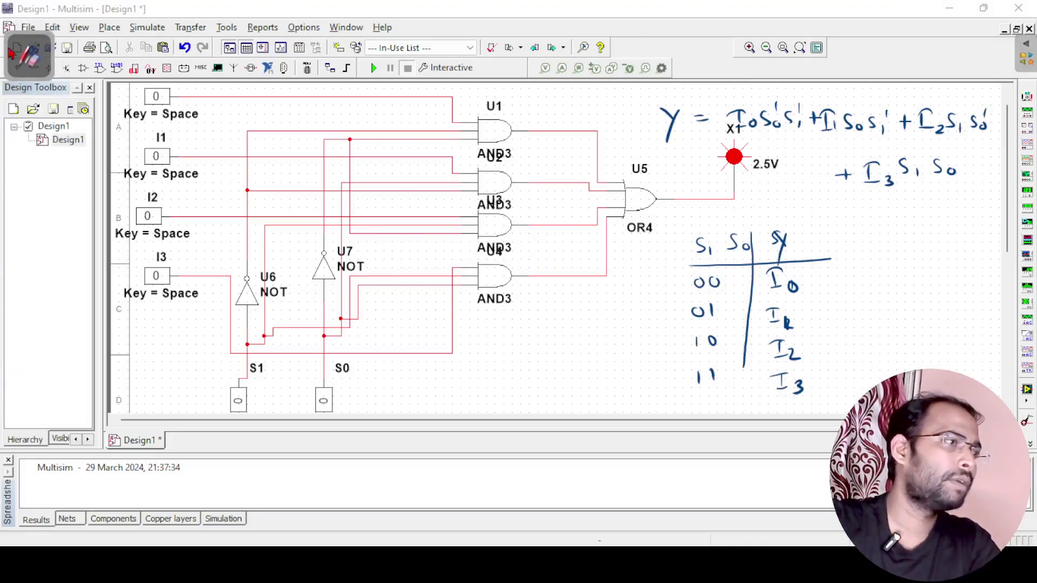
Run the interactive simulation and fit the inputs, gates, select constants and probe in view together
left_click(372, 68)
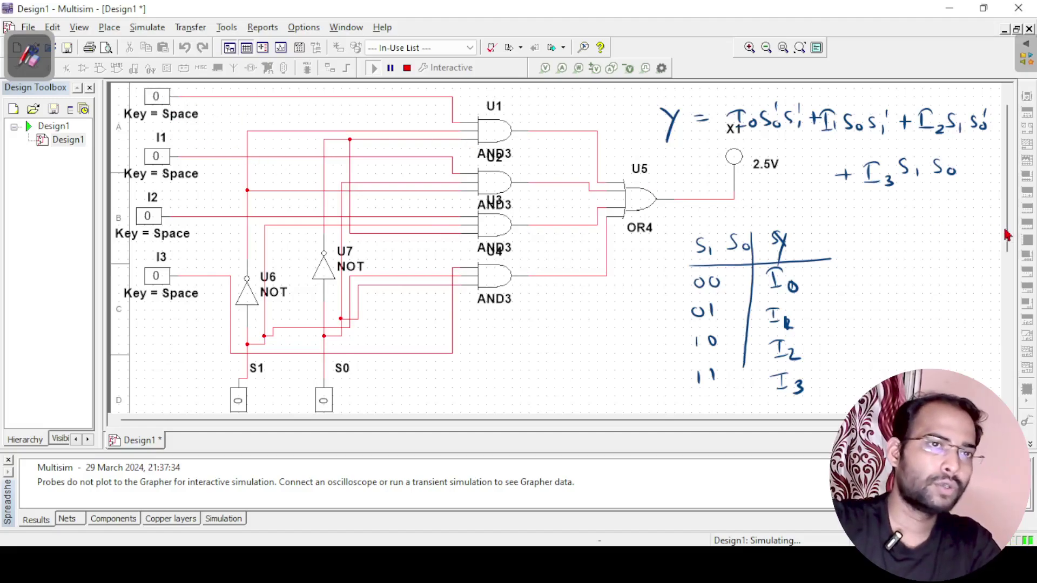
scroll(1008, 230, "up", 1)
scroll(1008, 230, "down", 1)
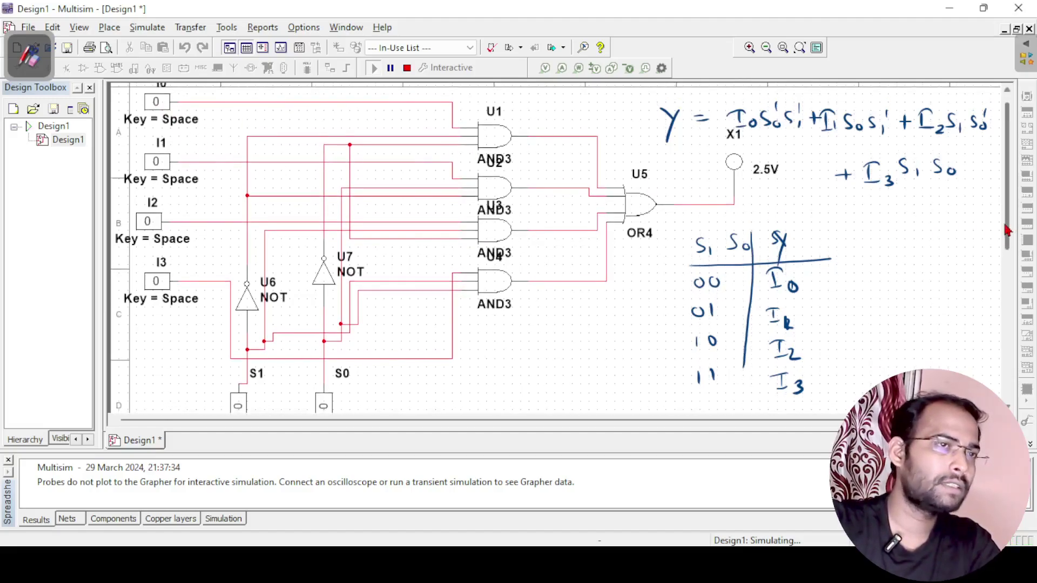
left_click(766, 48)
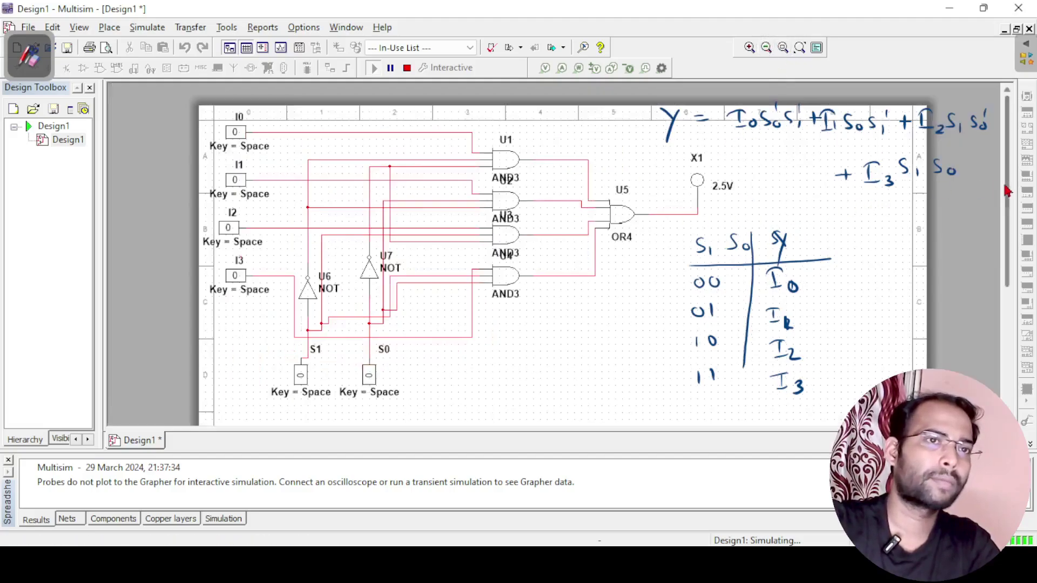
scroll(998, 203, "down", 2)
scroll(998, 203, "up", 1)
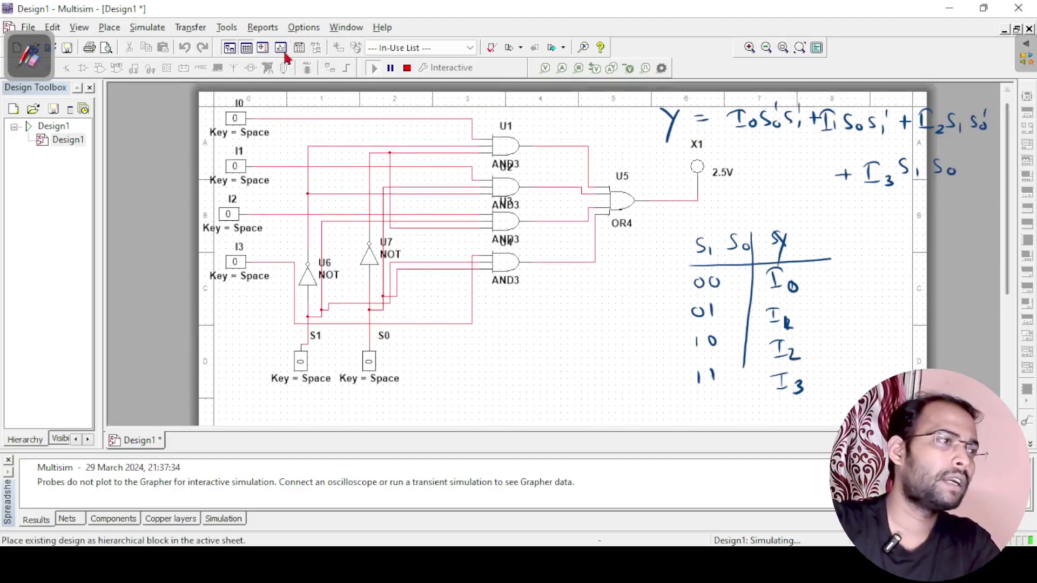
Test select state 00 by toggling I0 on and off, toggling I3, and setting I0 to 1
left_click(236, 119)
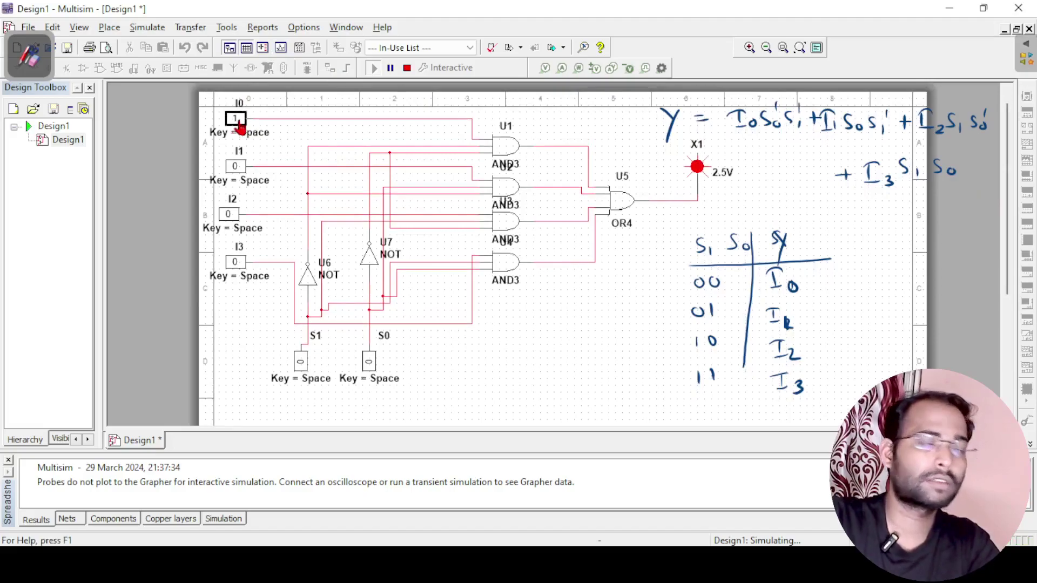
left_click(236, 119)
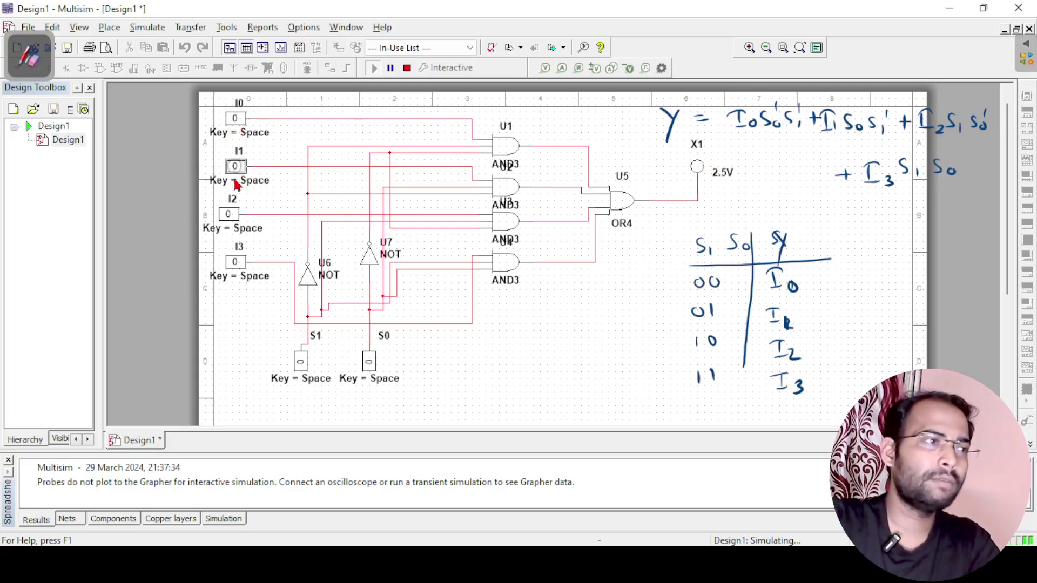
left_click(235, 266)
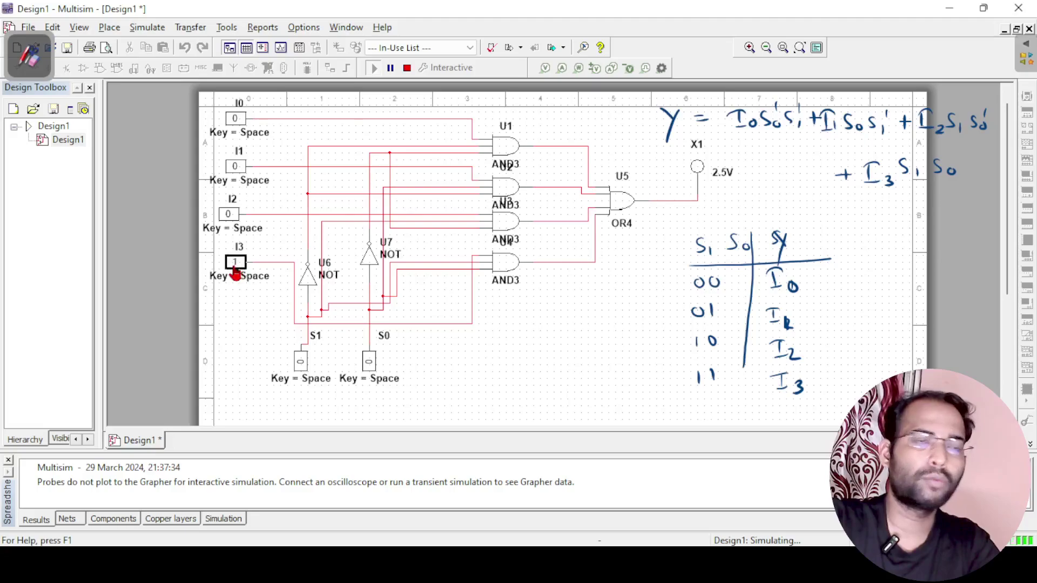
left_click(236, 120)
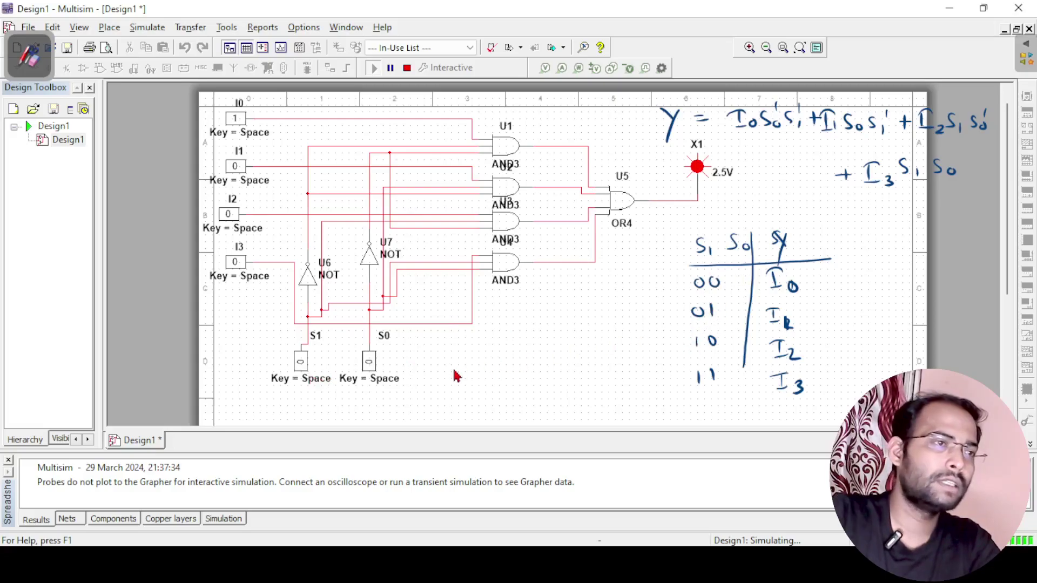
Test select state 10 by setting S1 to 1, toggling I2 repeatedly, trying the other data inputs, and setting I2 to 1
left_click(301, 367)
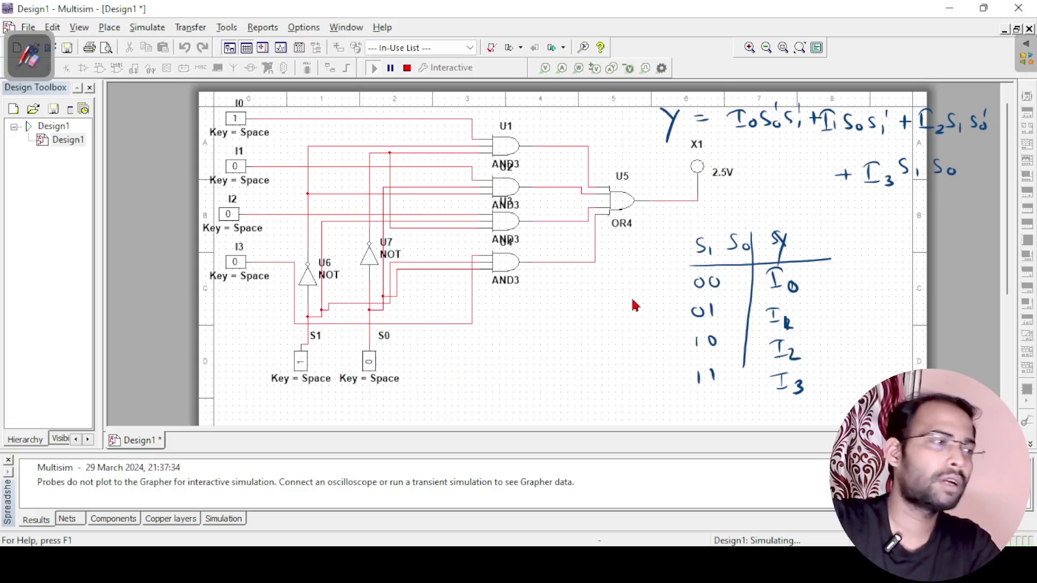
left_click(229, 215)
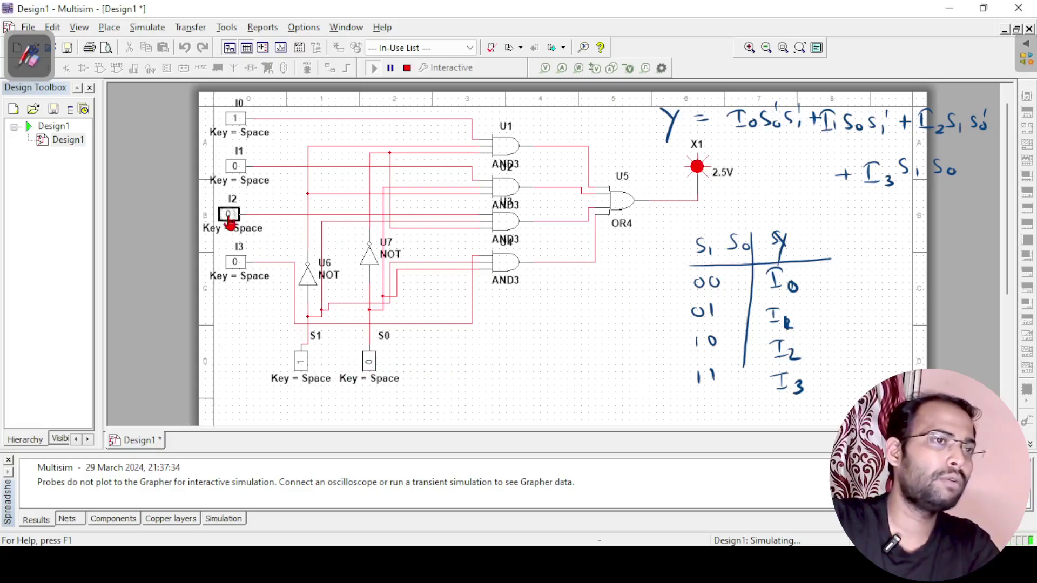
left_click(229, 214)
left_click(229, 215)
left_click(229, 215)
left_click(229, 215)
left_click(229, 215)
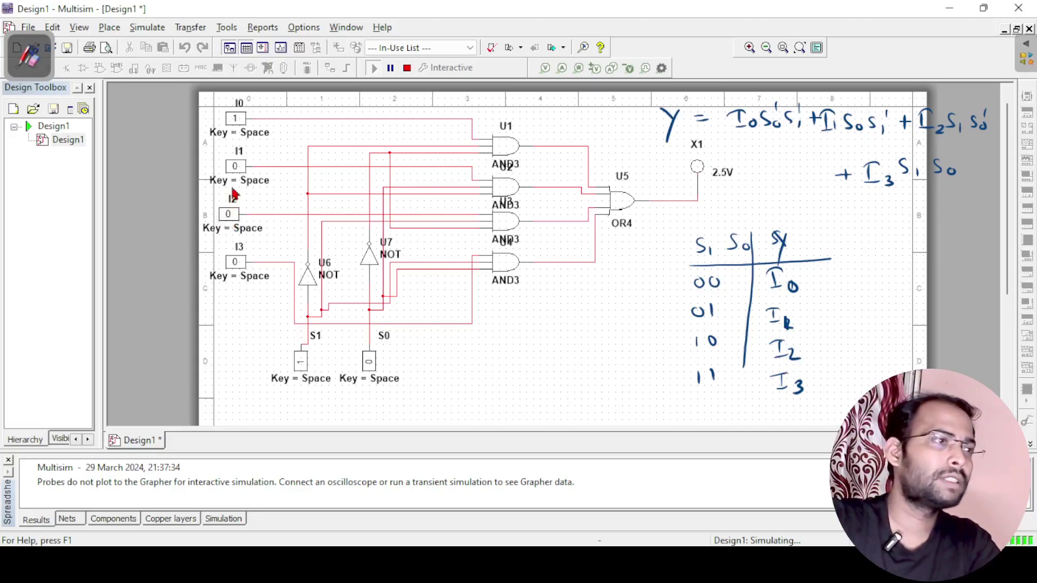
left_click(235, 119)
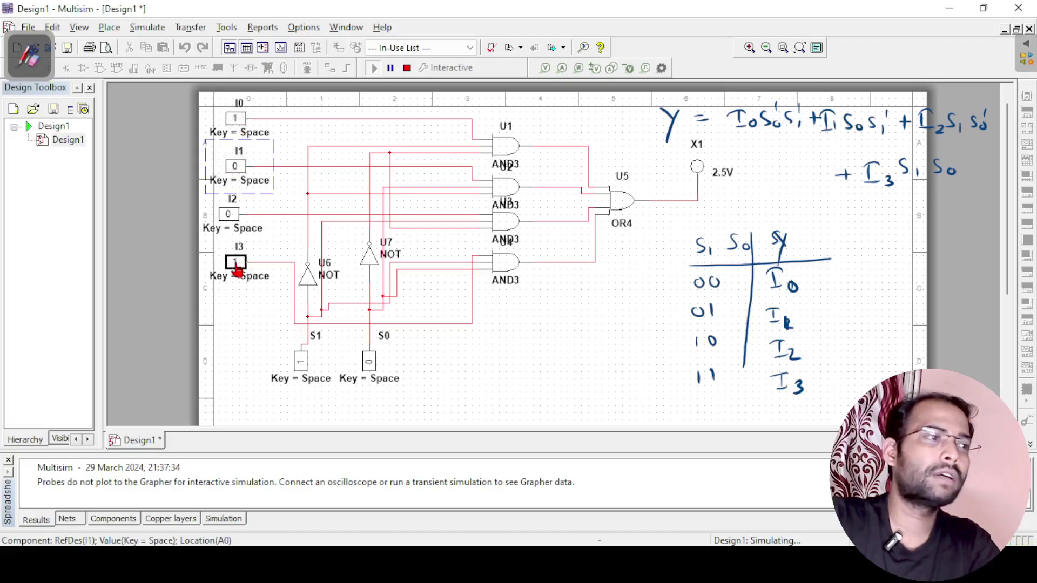
left_click(231, 224)
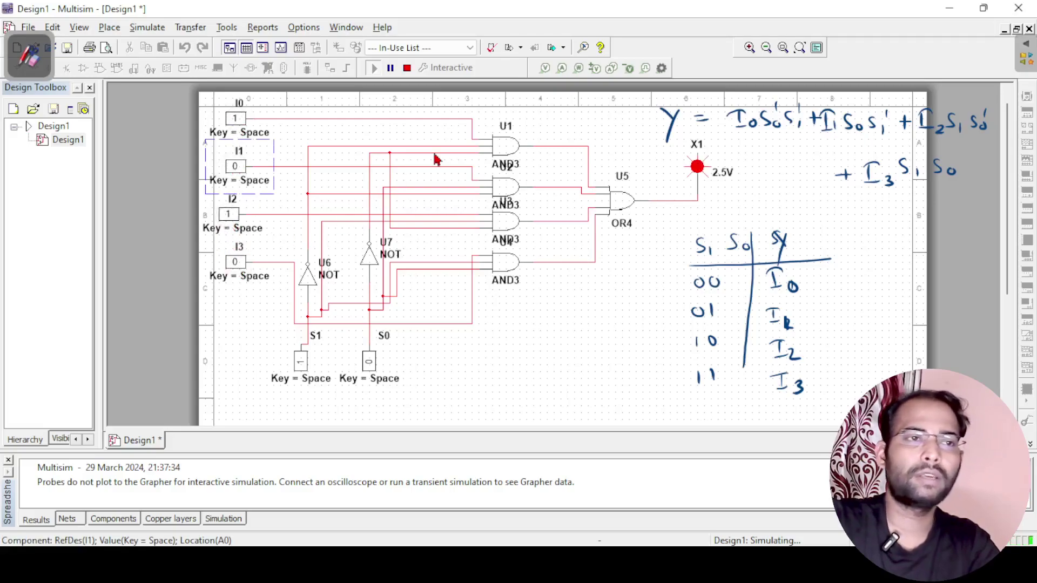